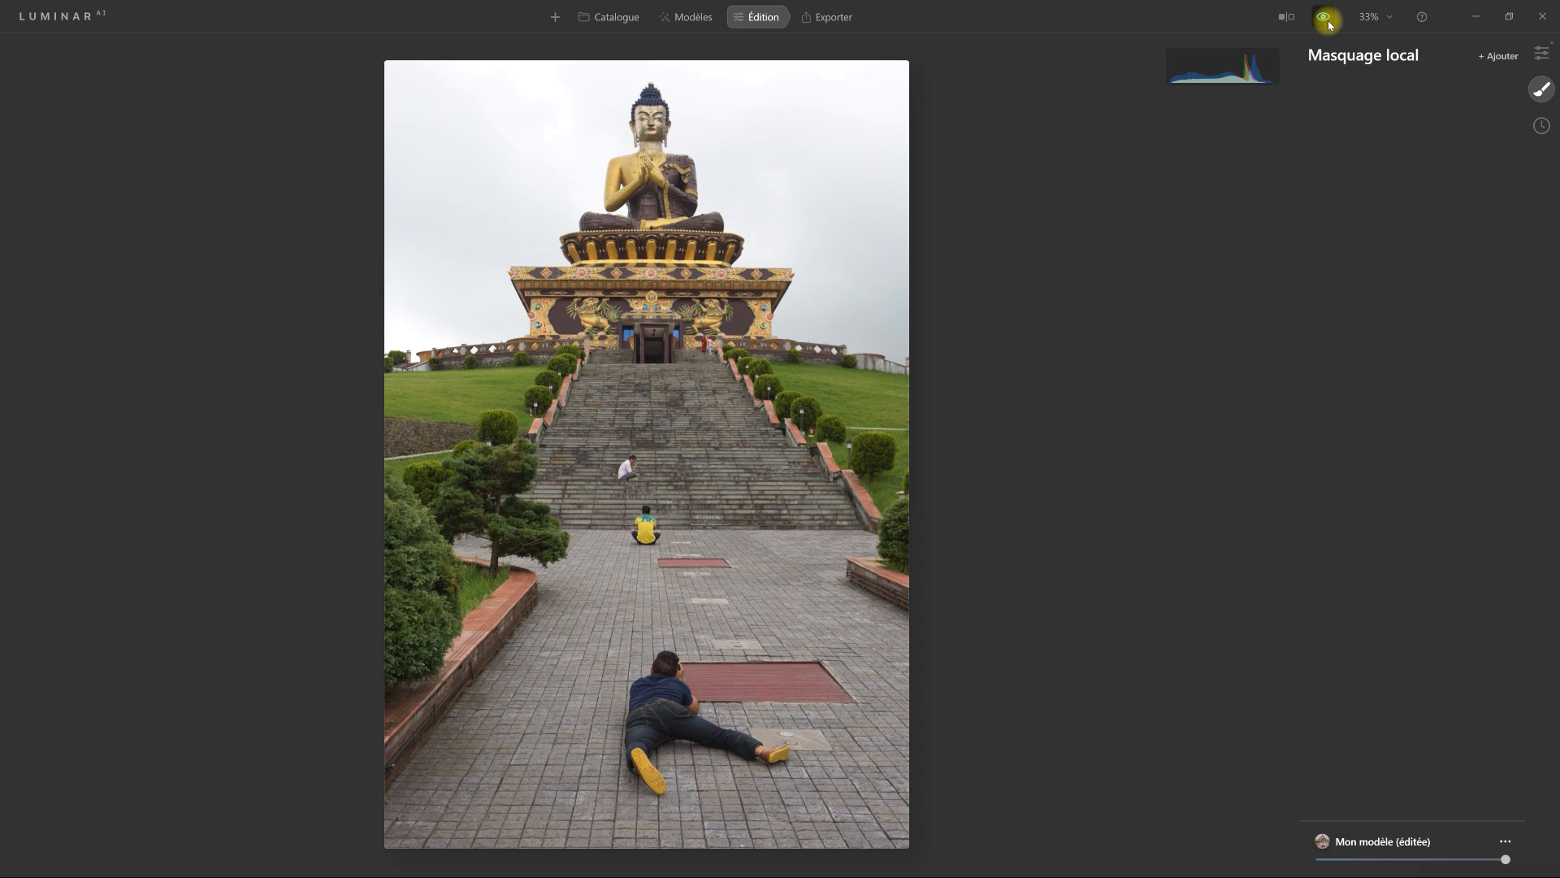
Step: Toggle the before/after preview to compare the edited Buddha statue photo with its original
left_click(1328, 23)
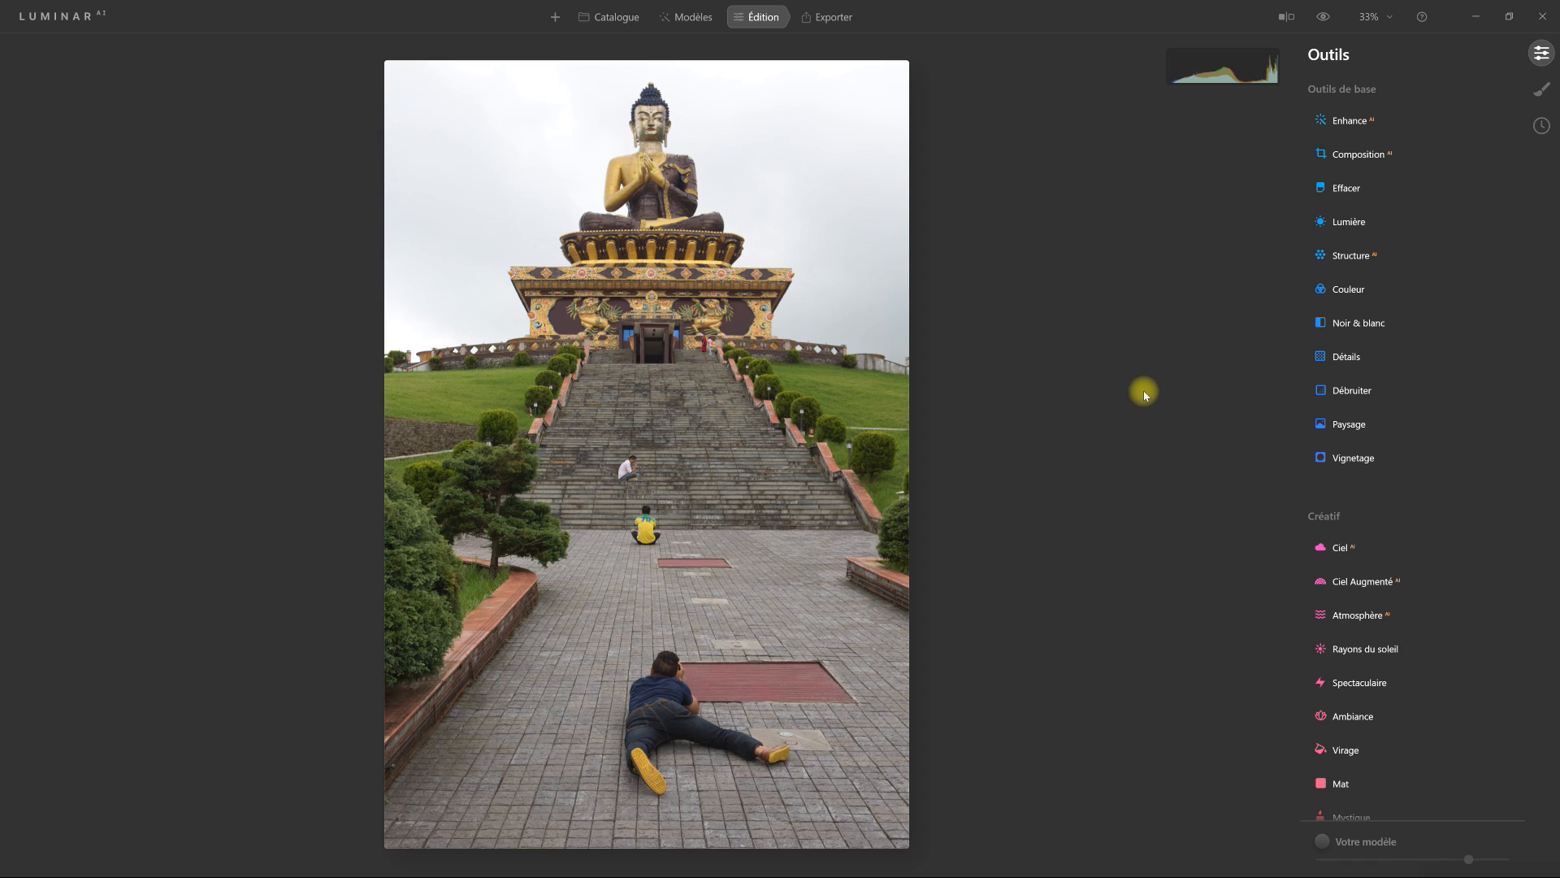
Step: Lower the highlights (Hautes lum.) of the Buddha statue photo to -85 with the Lumière tool
left_click(1340, 222)
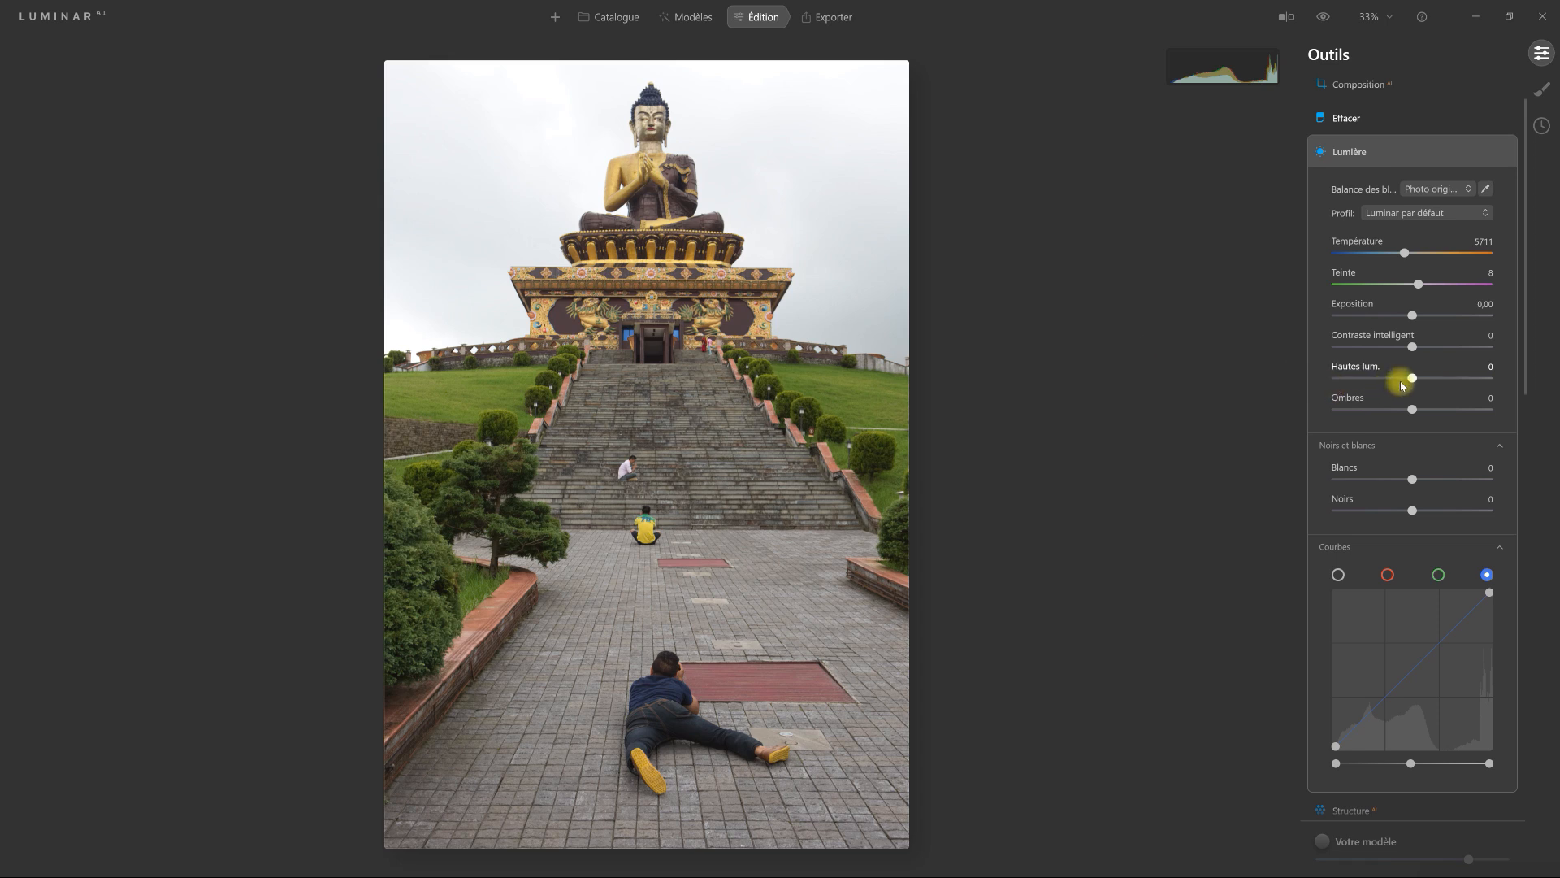
left_click_drag(1413, 379, 1349, 379)
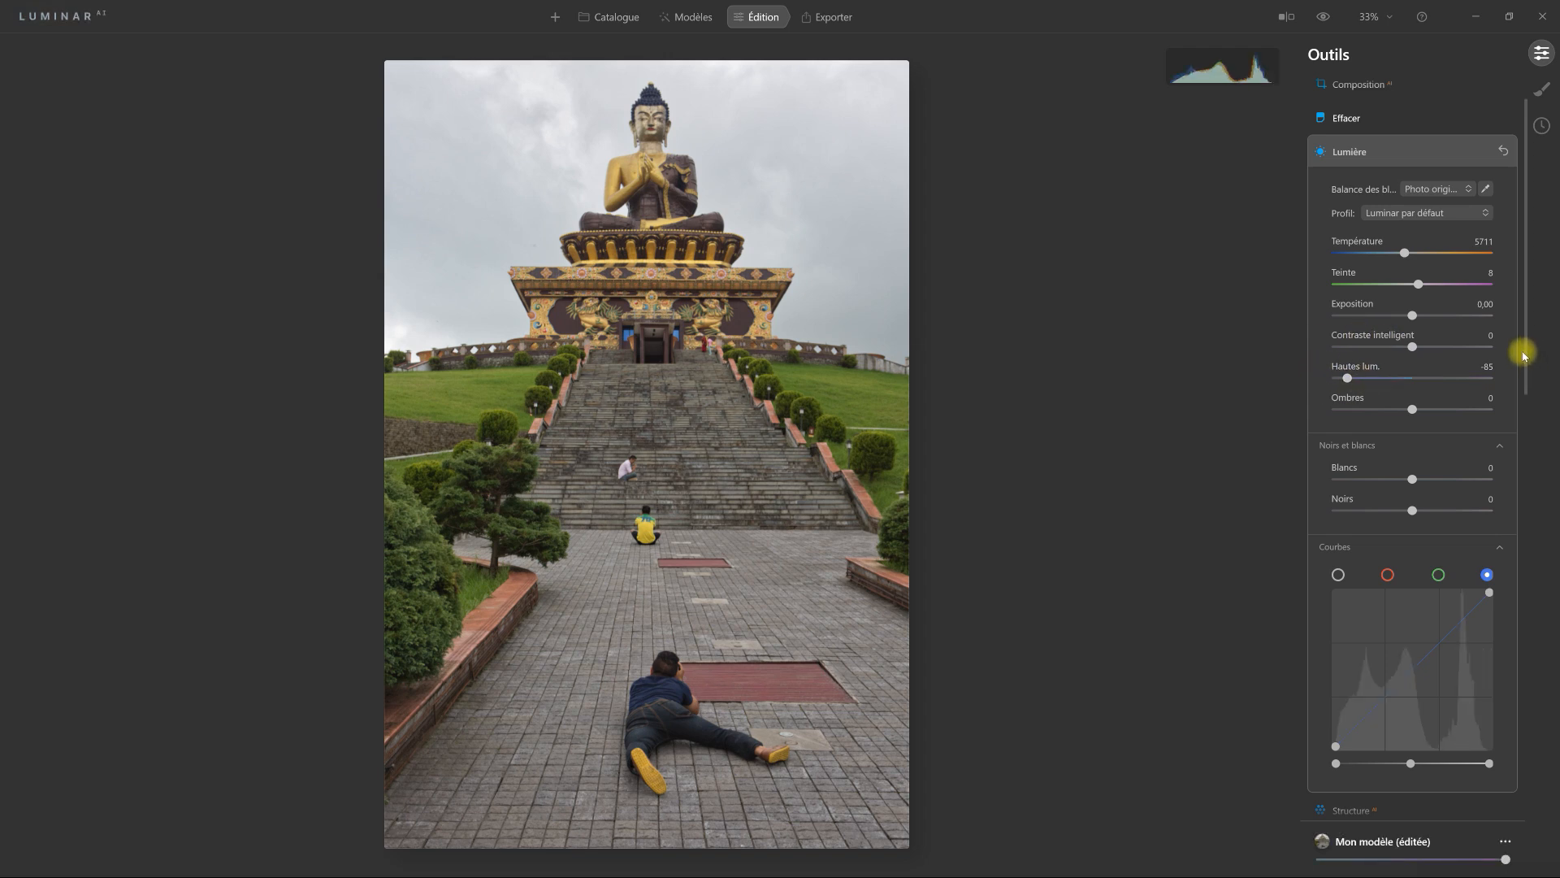
Step: On the overall tone curve, add anchor points from the midtones upward and pull the highlight point slightly down to darken the sky
left_click_drag(1525, 359, 1536, 471)
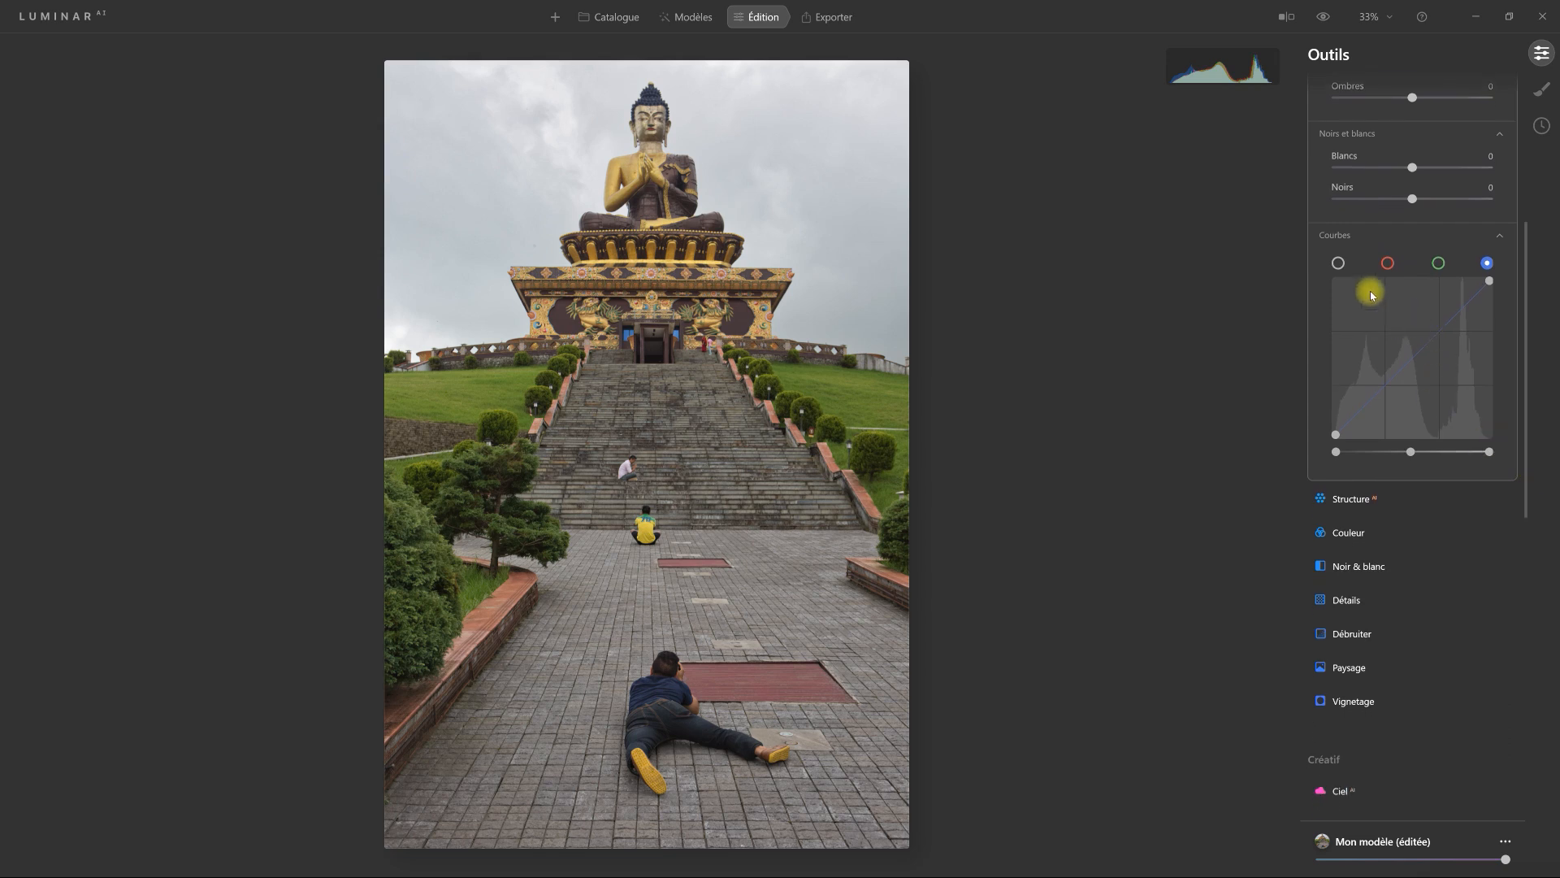
left_click(1339, 262)
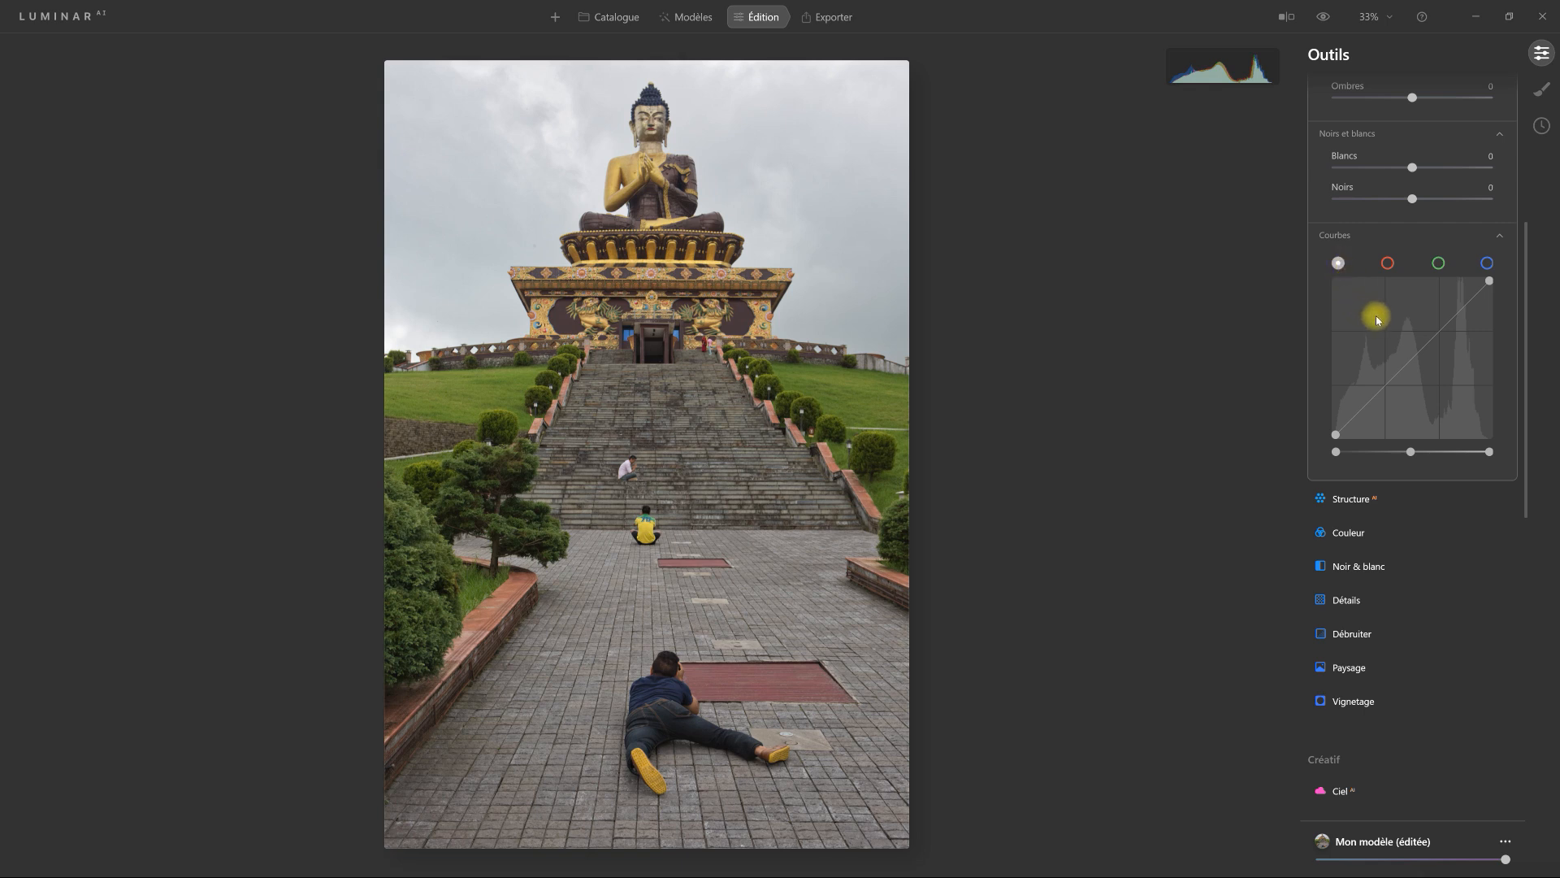
left_click(1416, 356)
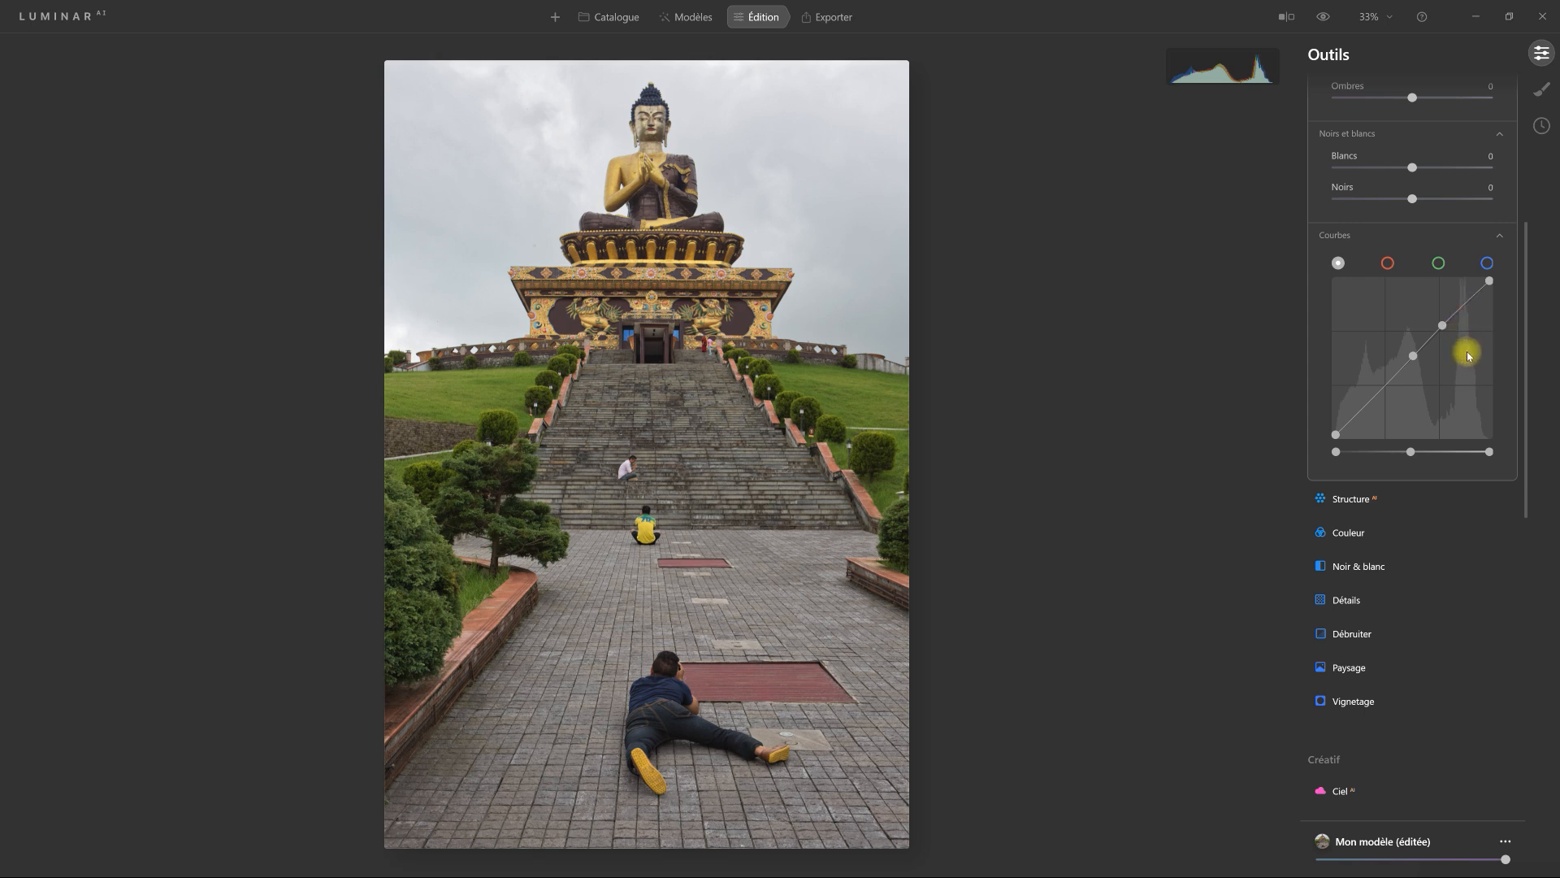
left_click(1464, 304)
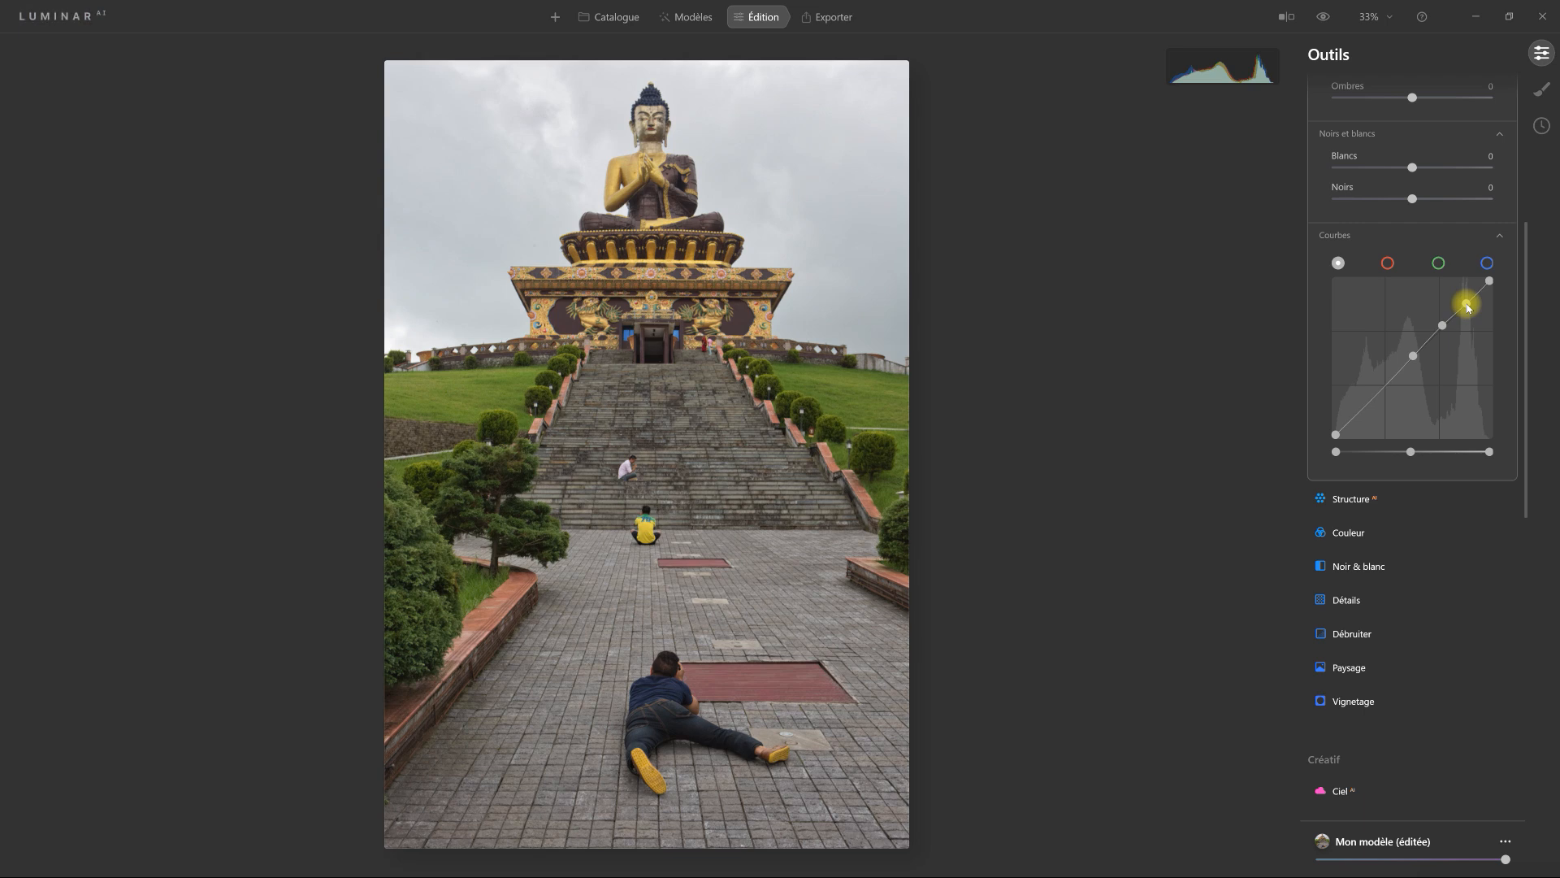
left_click_drag(1469, 308, 1468, 318)
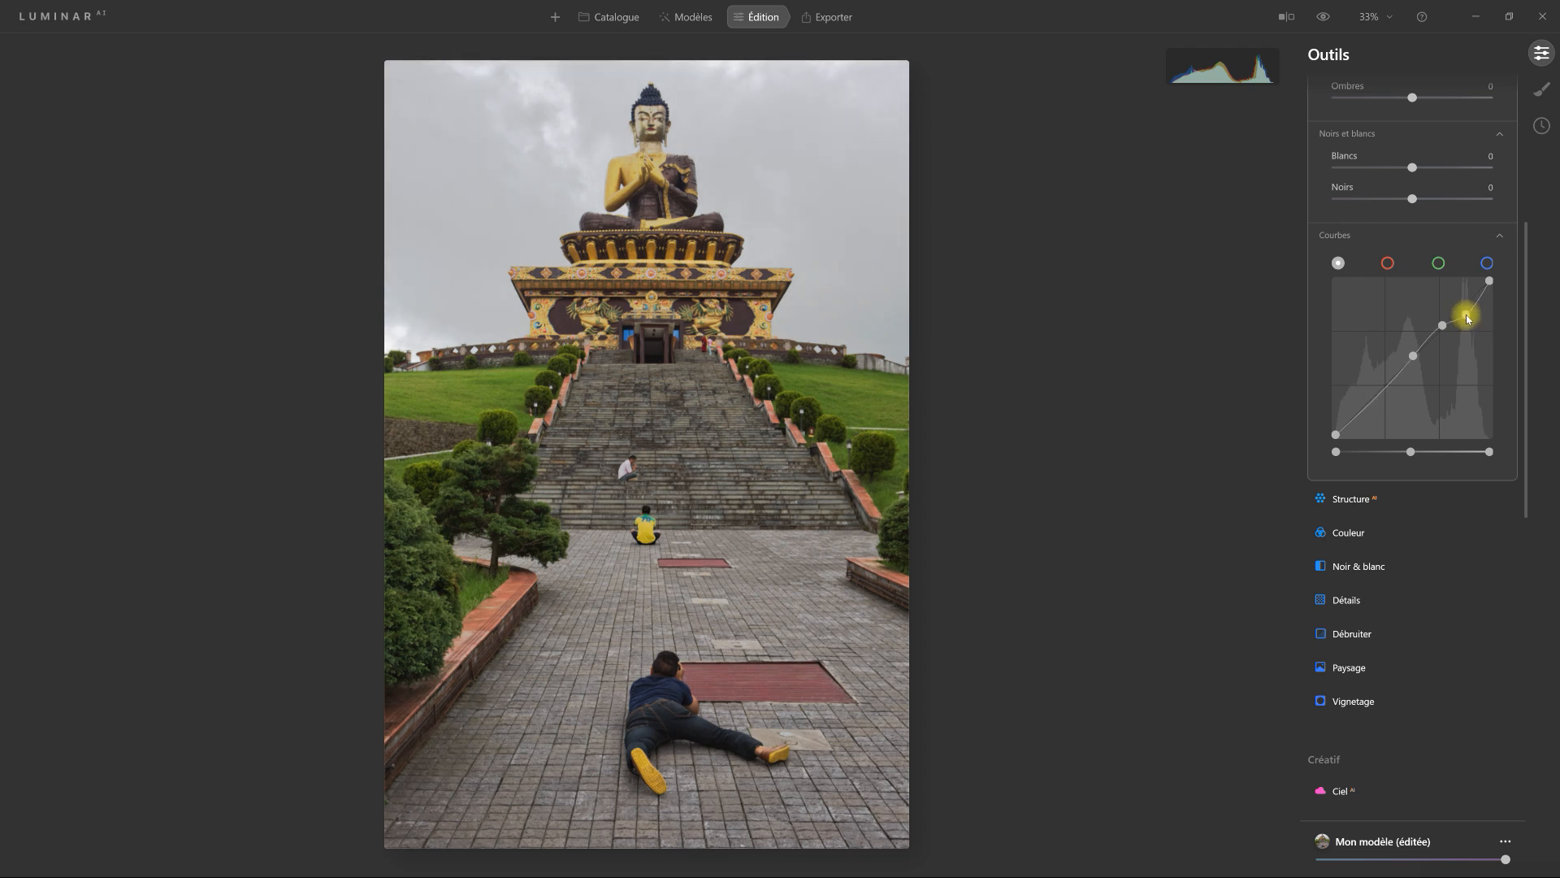
left_click_drag(1467, 318, 1467, 316)
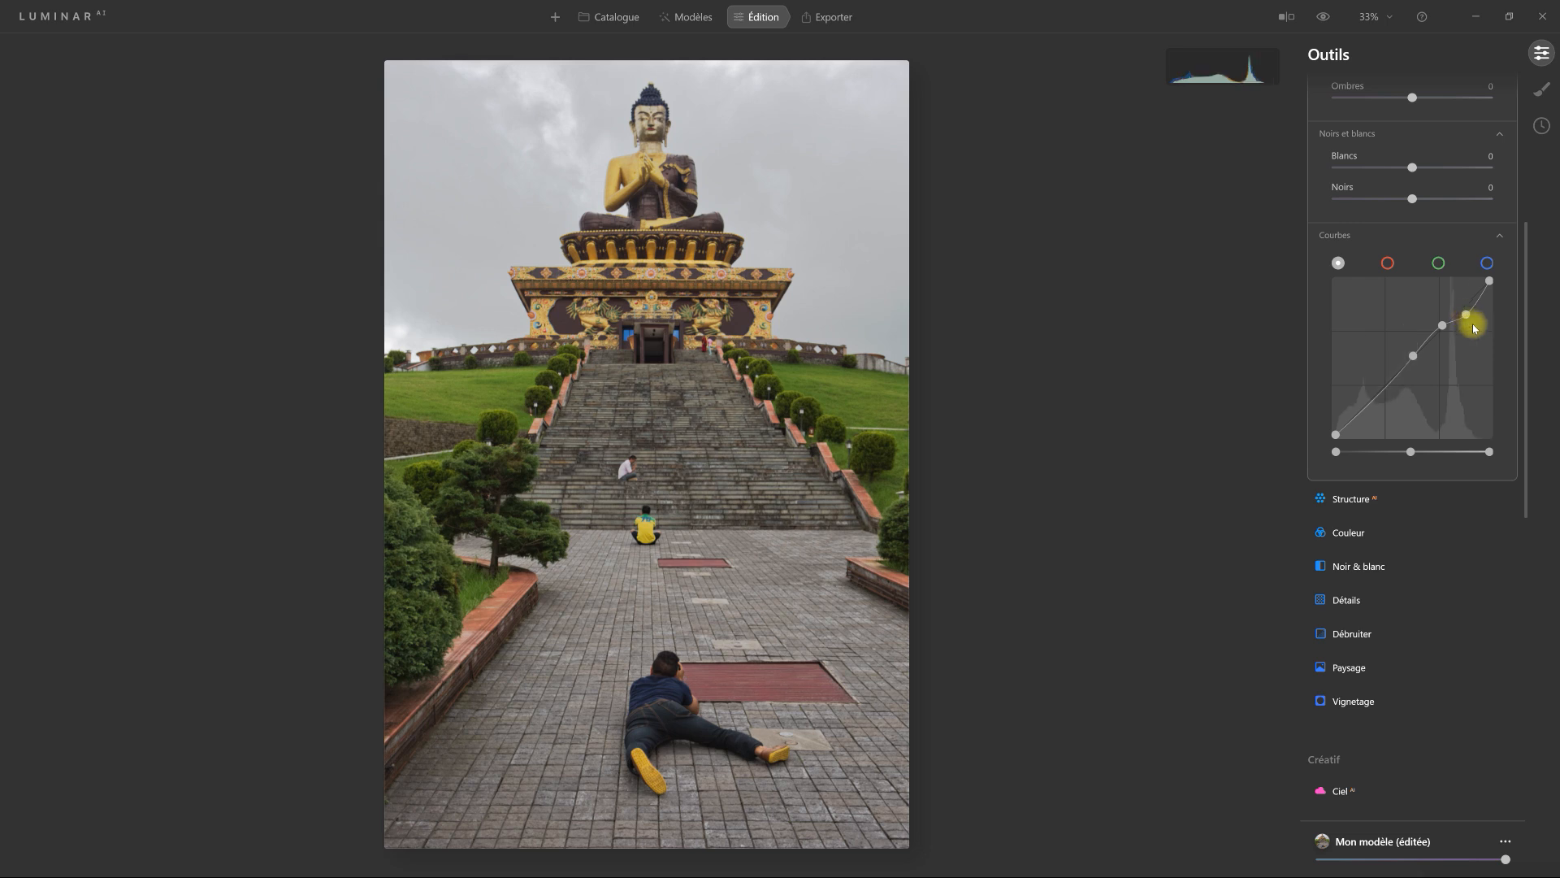
Step: Anchor the blue curve's midtones, raise its highlights slightly to tint the sky blue, and compare the photo with its original
left_click(1487, 263)
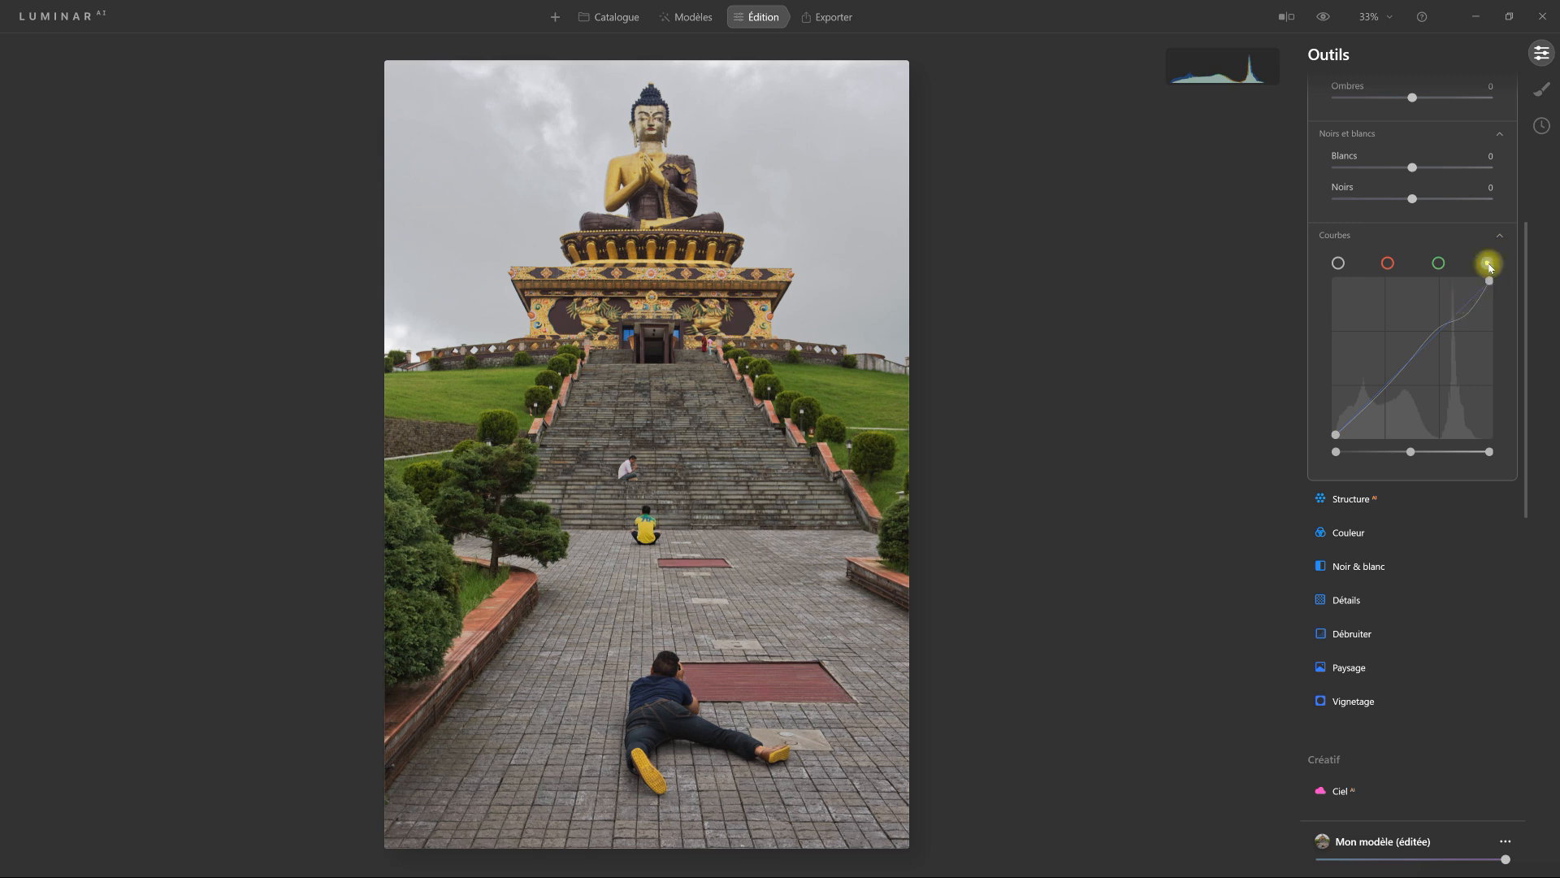
left_click(1418, 352)
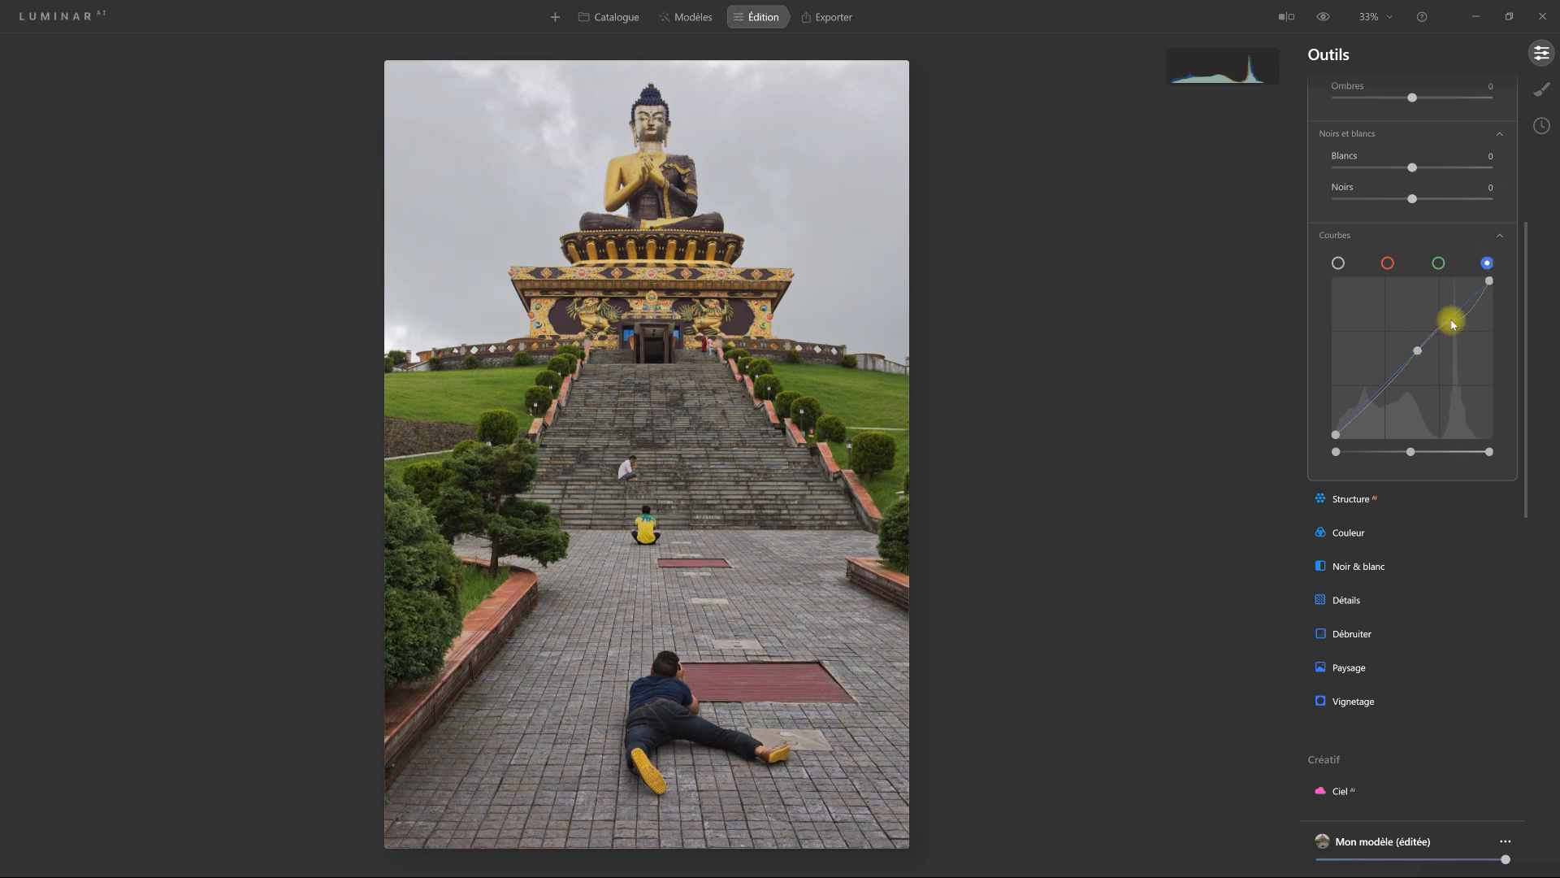
left_click(1445, 322)
left_click_drag(1458, 313, 1459, 306)
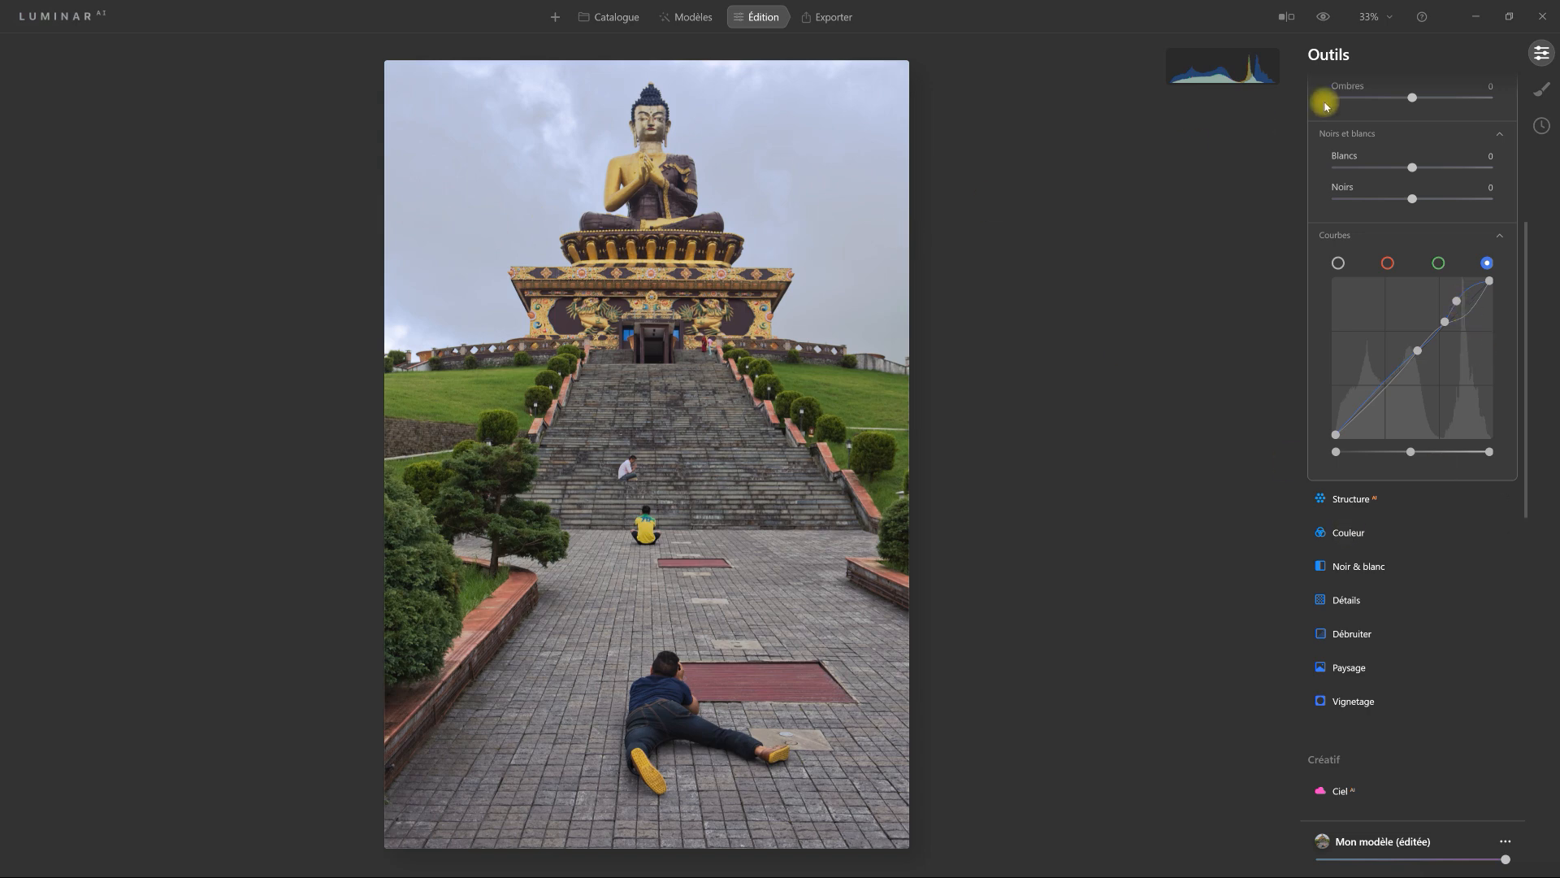
left_click(1326, 18)
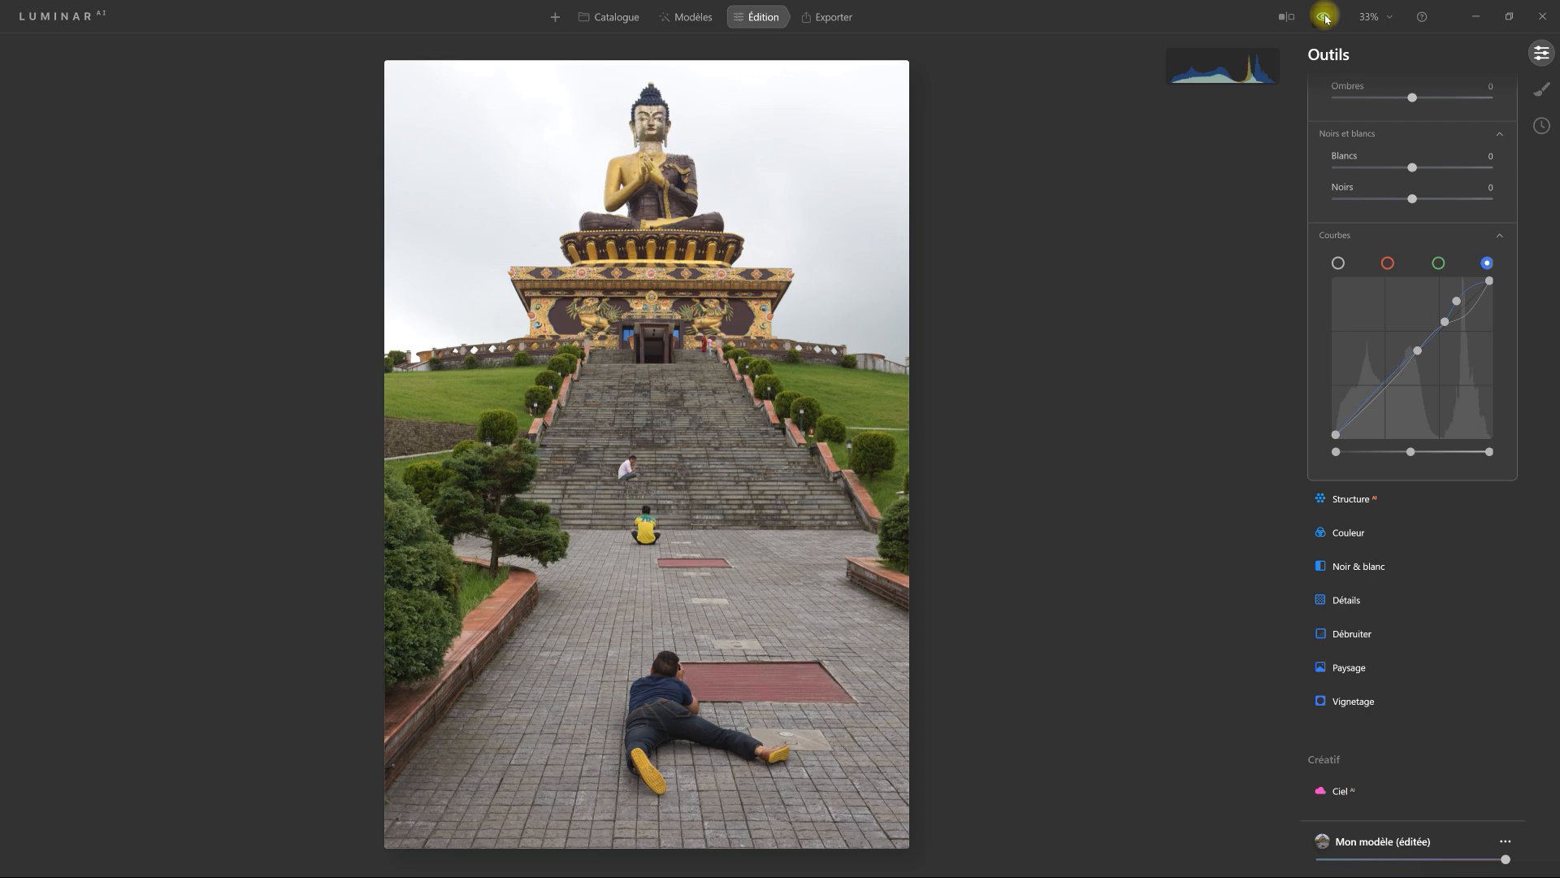
left_click(1326, 18)
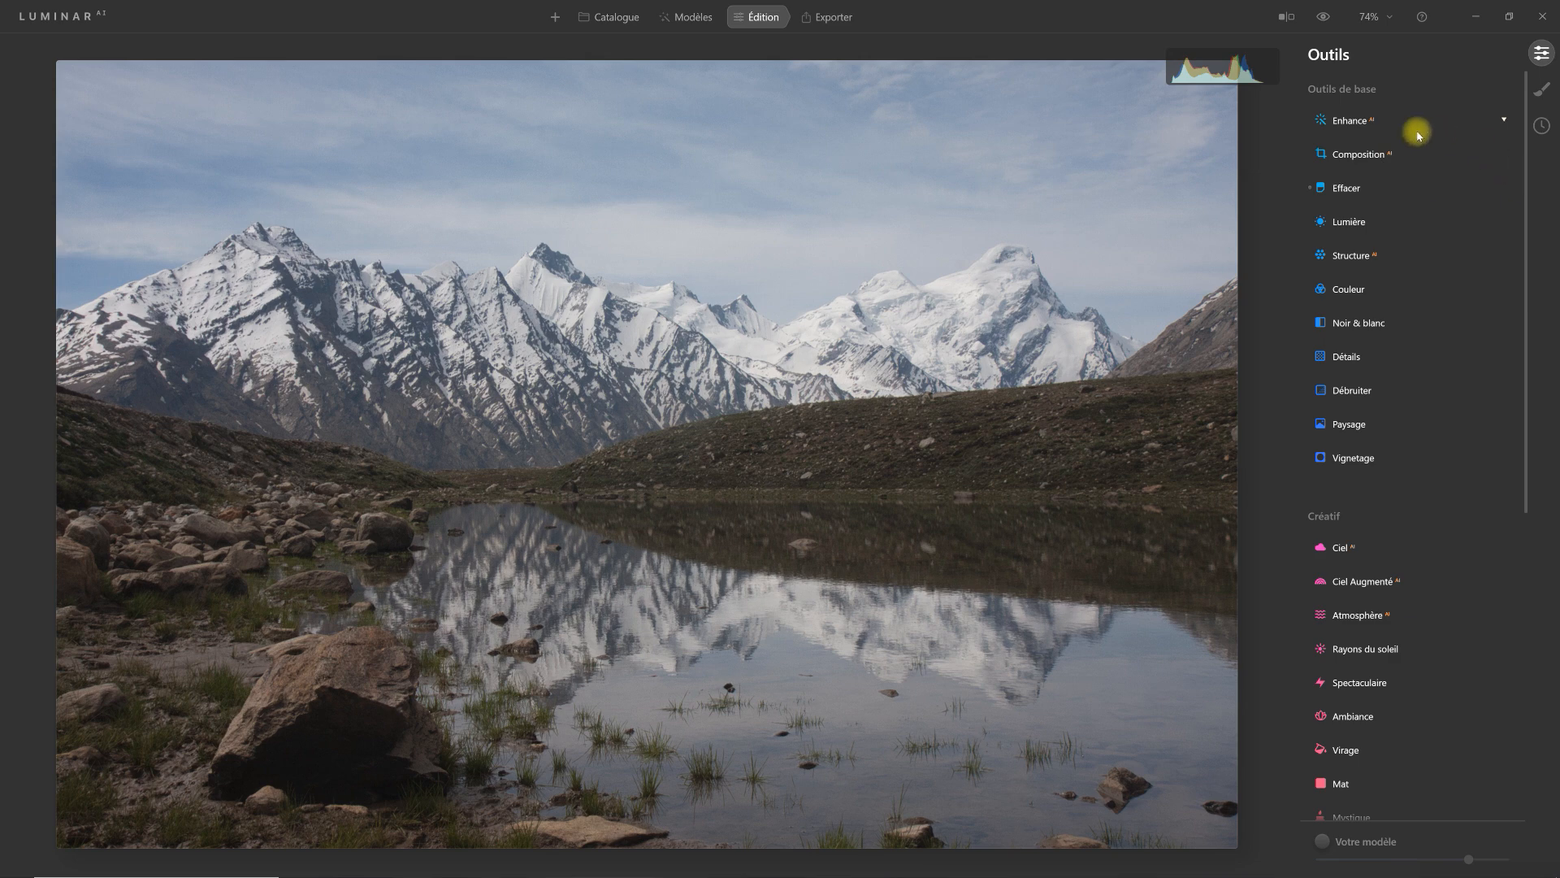
Step: Enhance the mountain lake photo with Accent at 46 and Embellisseur de Ciel at 33
left_click(1354, 124)
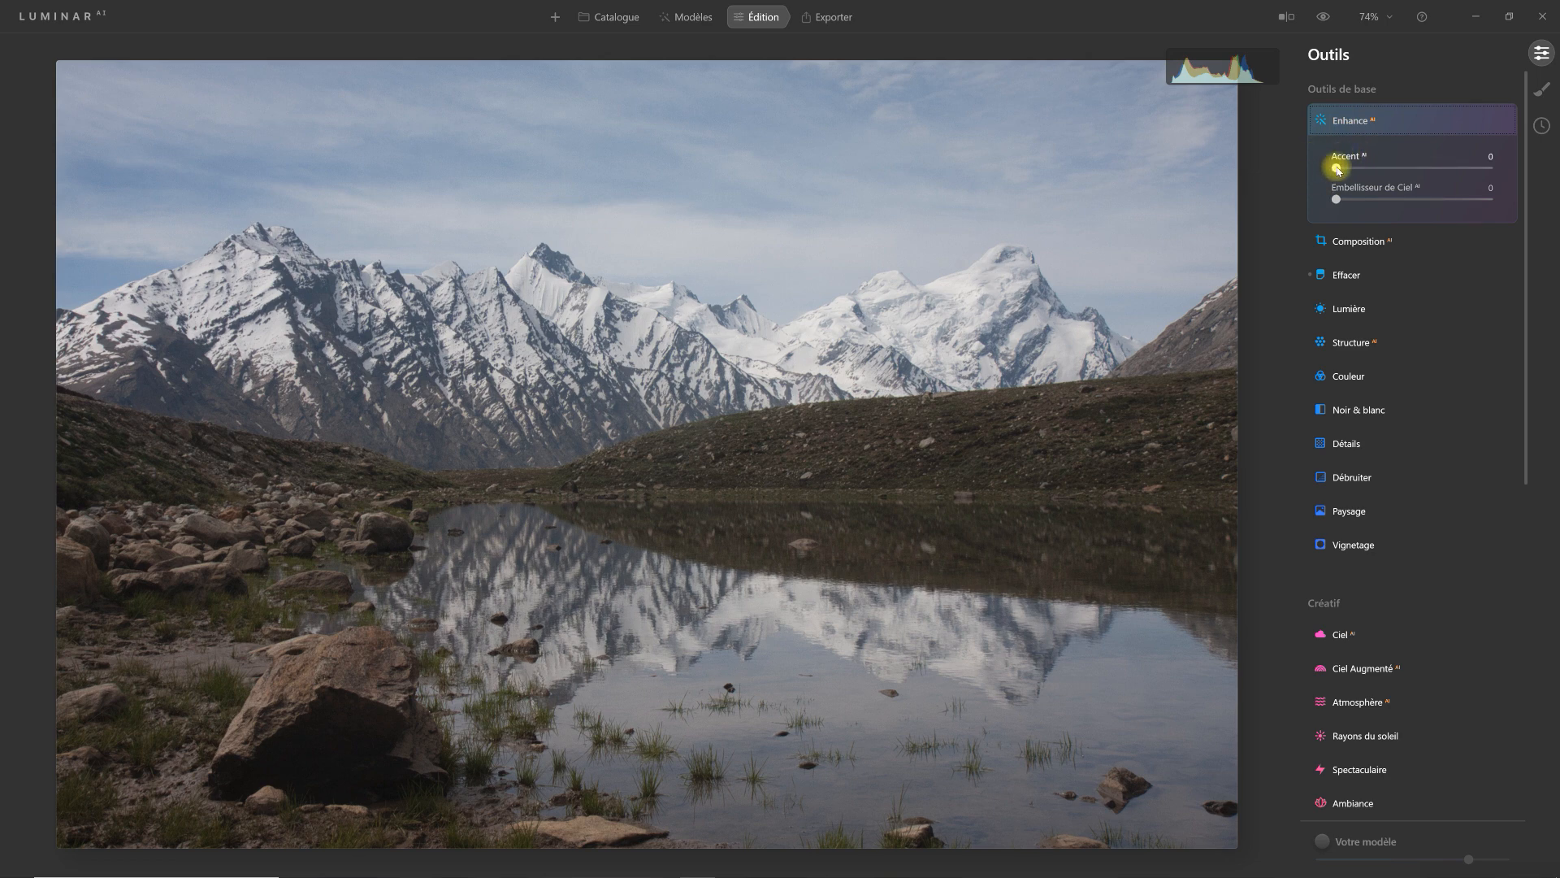
left_click_drag(1340, 163, 1409, 174)
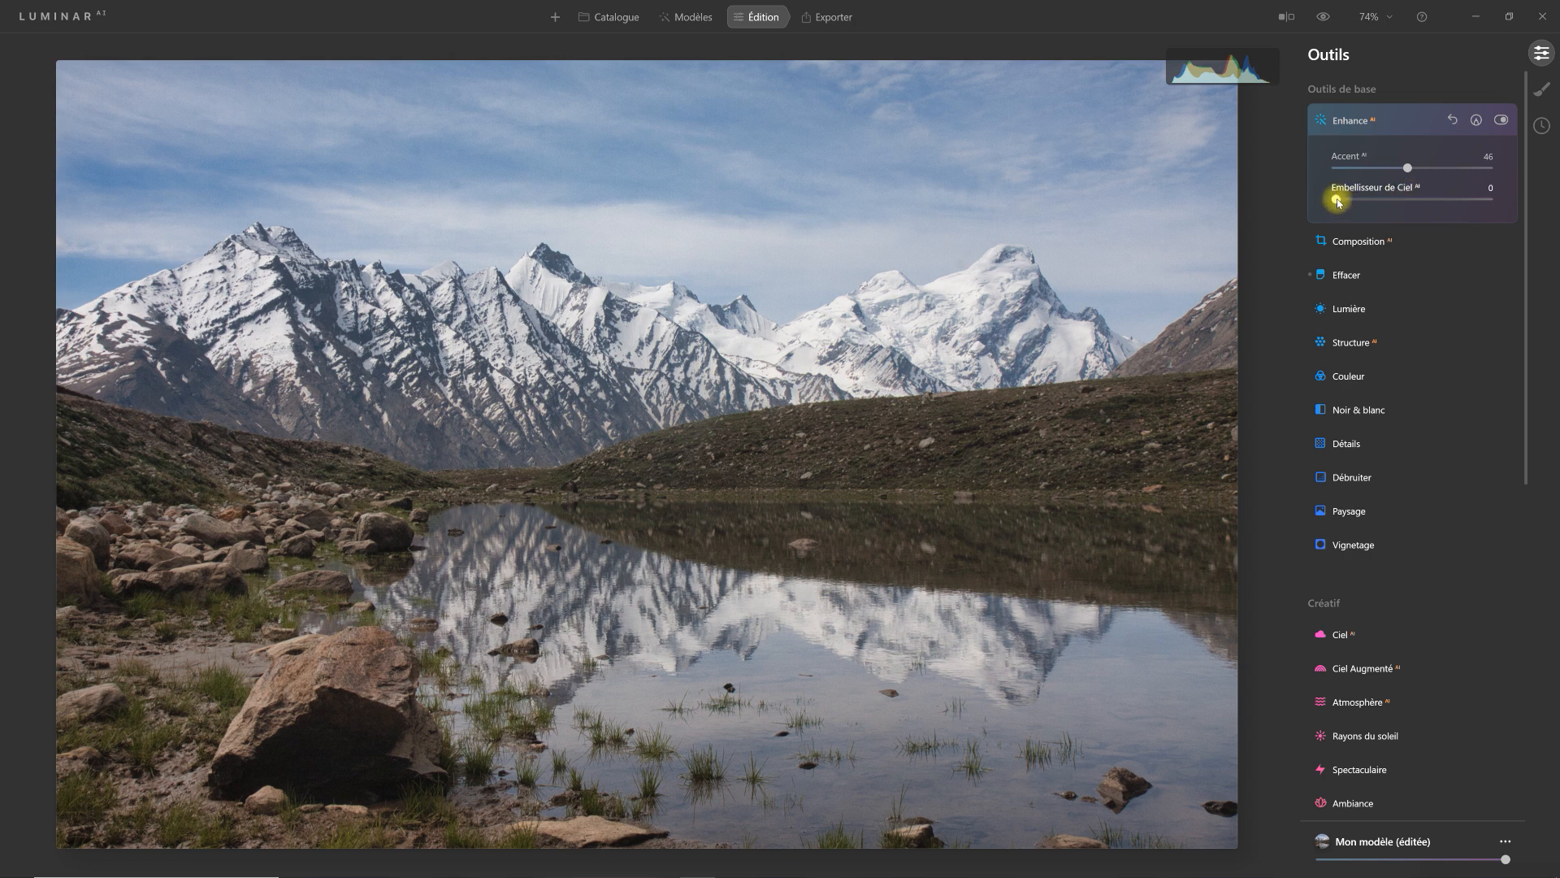
left_click_drag(1337, 201, 1384, 203)
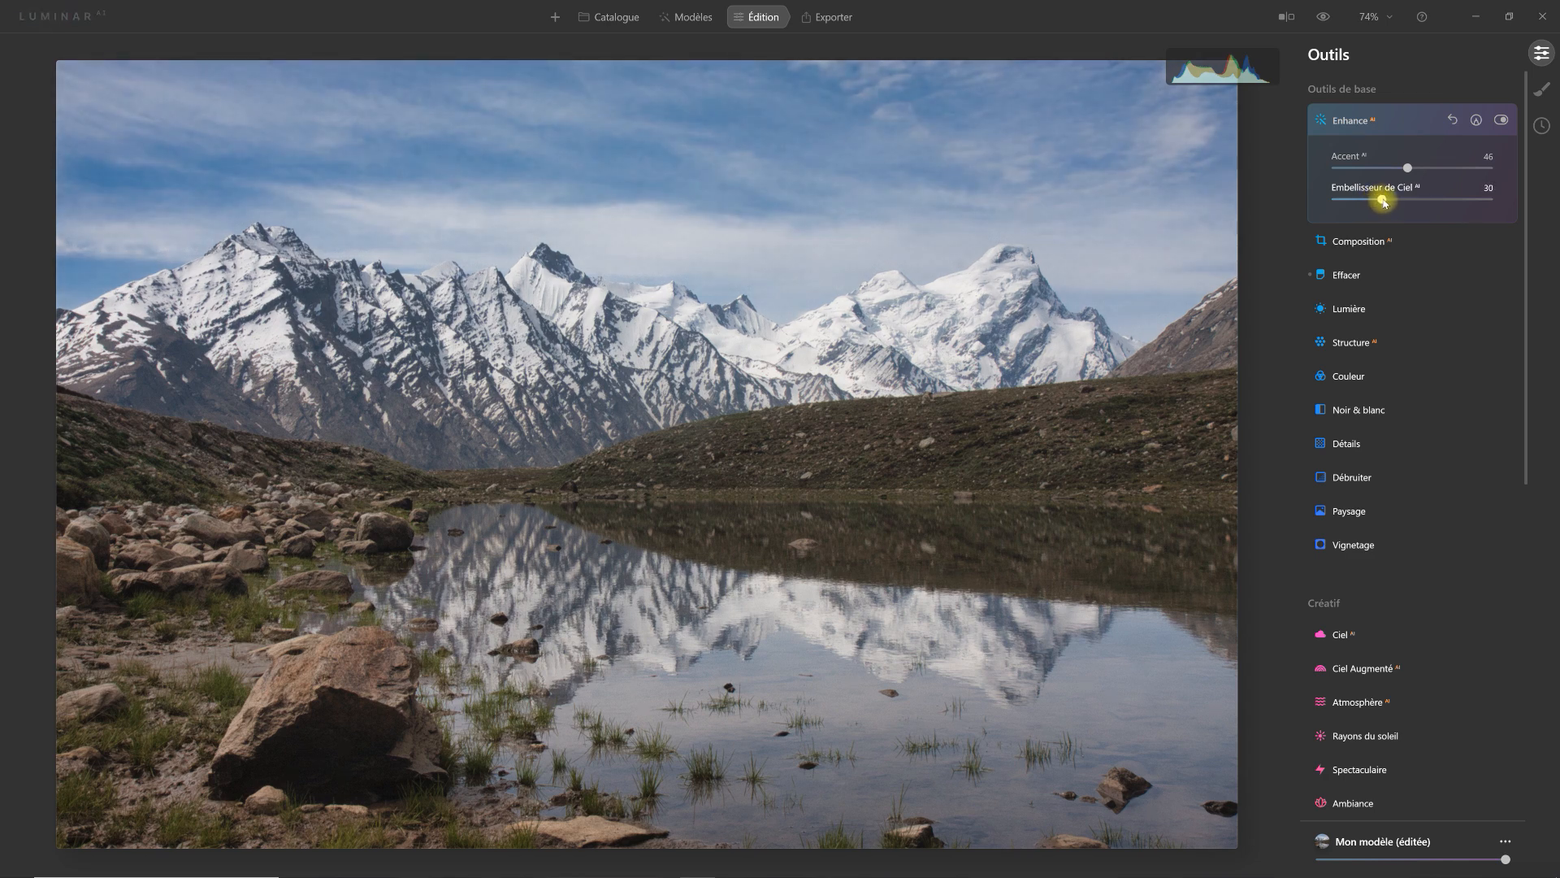
mouse_move(1384, 202)
left_mouse_down()
mouse_move(1370, 200)
mouse_move(1514, 209)
mouse_move(1391, 205)
left_mouse_up()
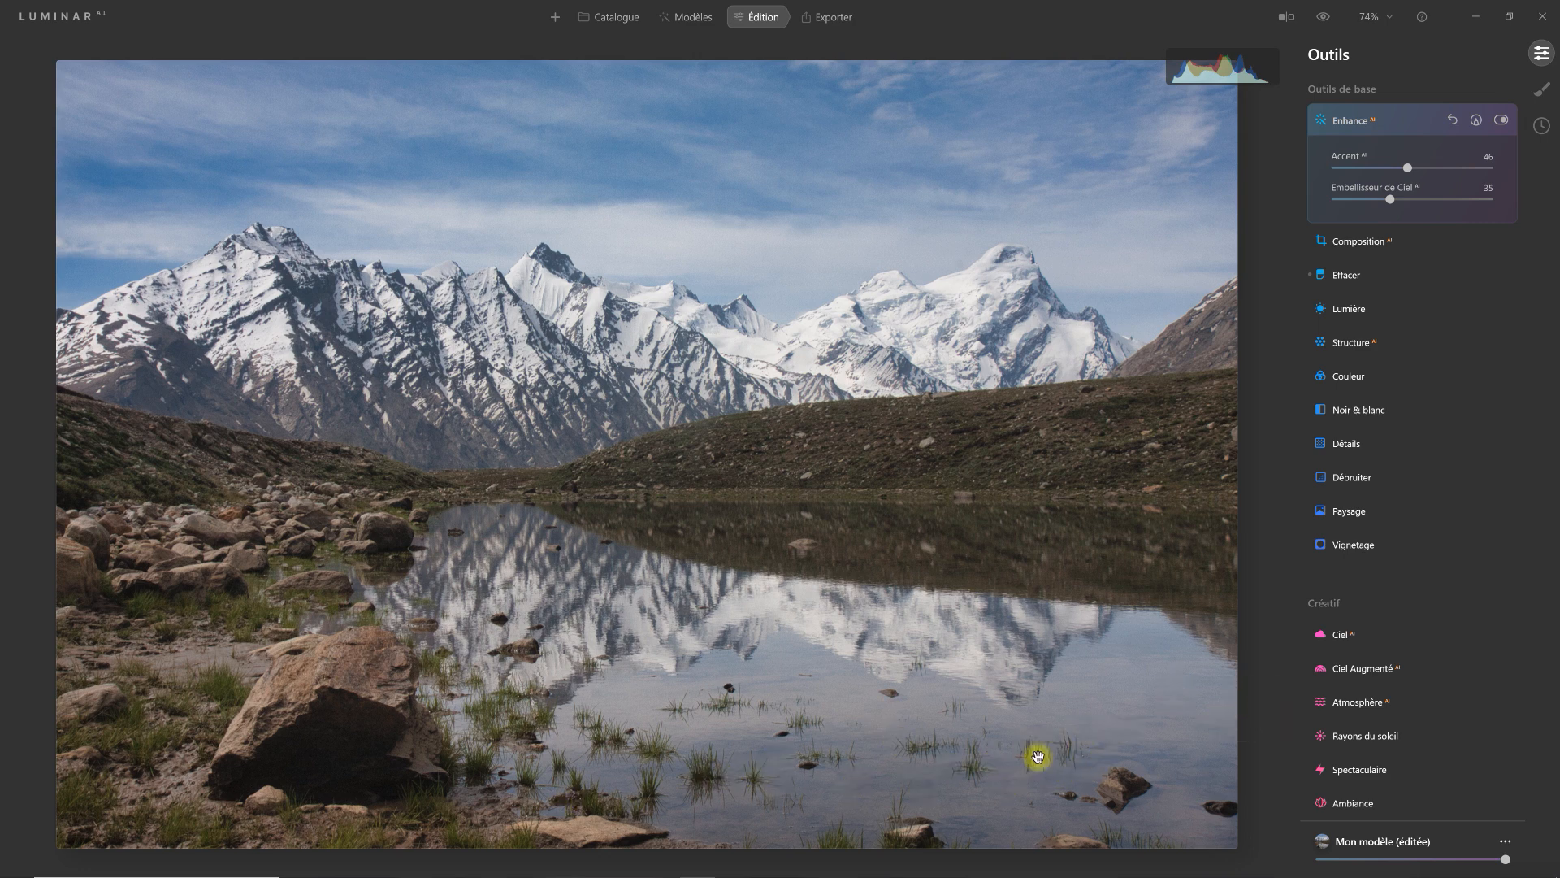
mouse_move(1409, 201)
left_mouse_down()
mouse_move(1320, 210)
mouse_move(1392, 210)
left_mouse_up()
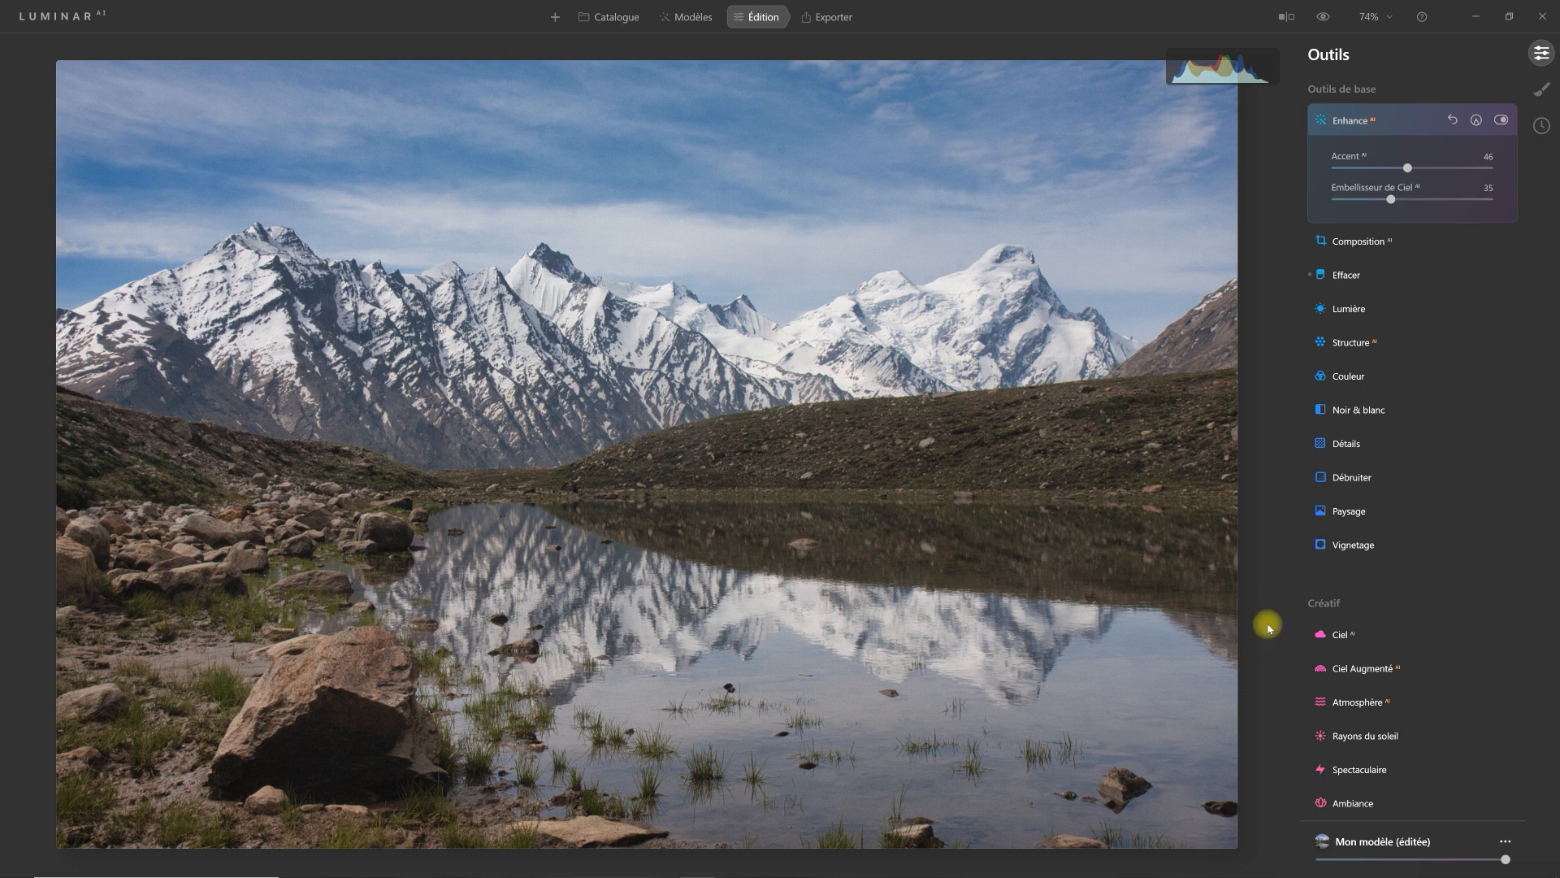
mouse_move(1387, 199)
left_mouse_down()
mouse_move(1333, 203)
mouse_move(1389, 206)
left_mouse_up()
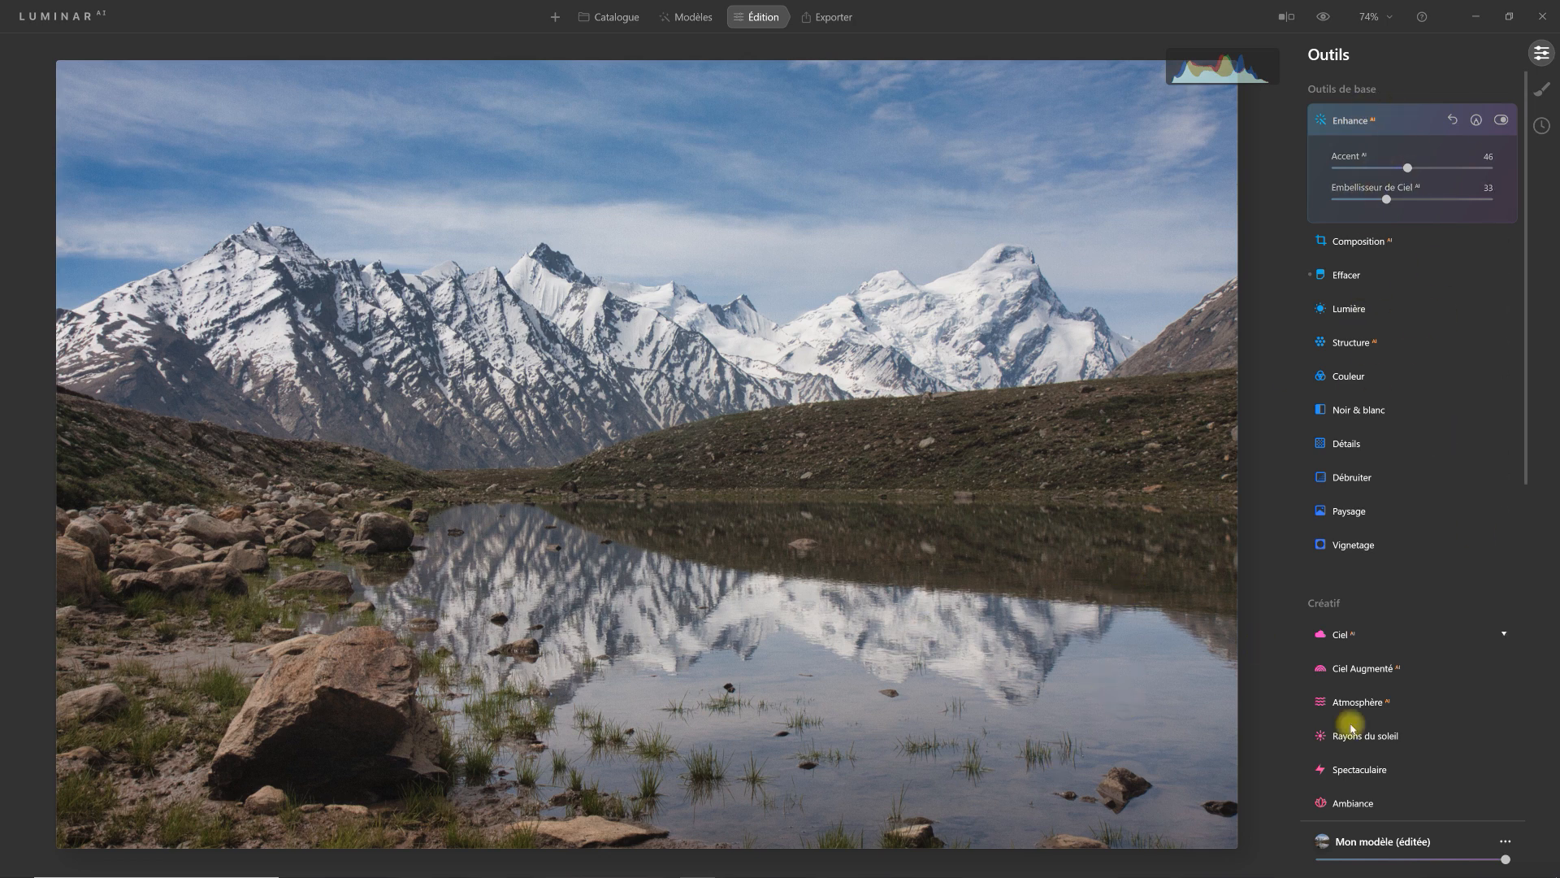
Step: Add a Basique local mask and paint it over the foreground lake water with brush opacity 15
left_click(1543, 91)
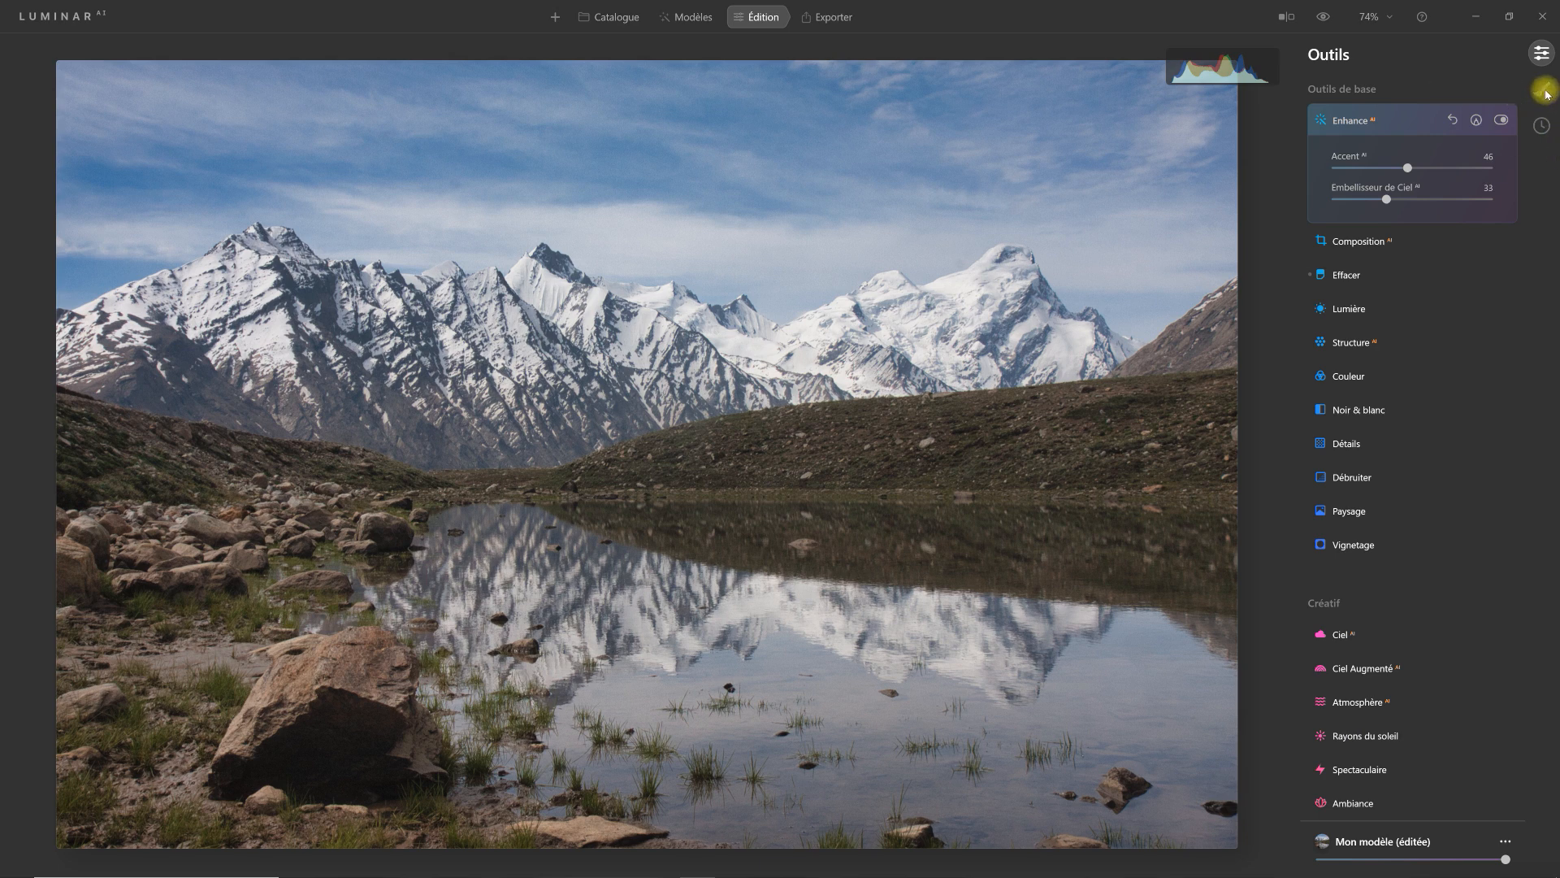
left_click(1506, 57)
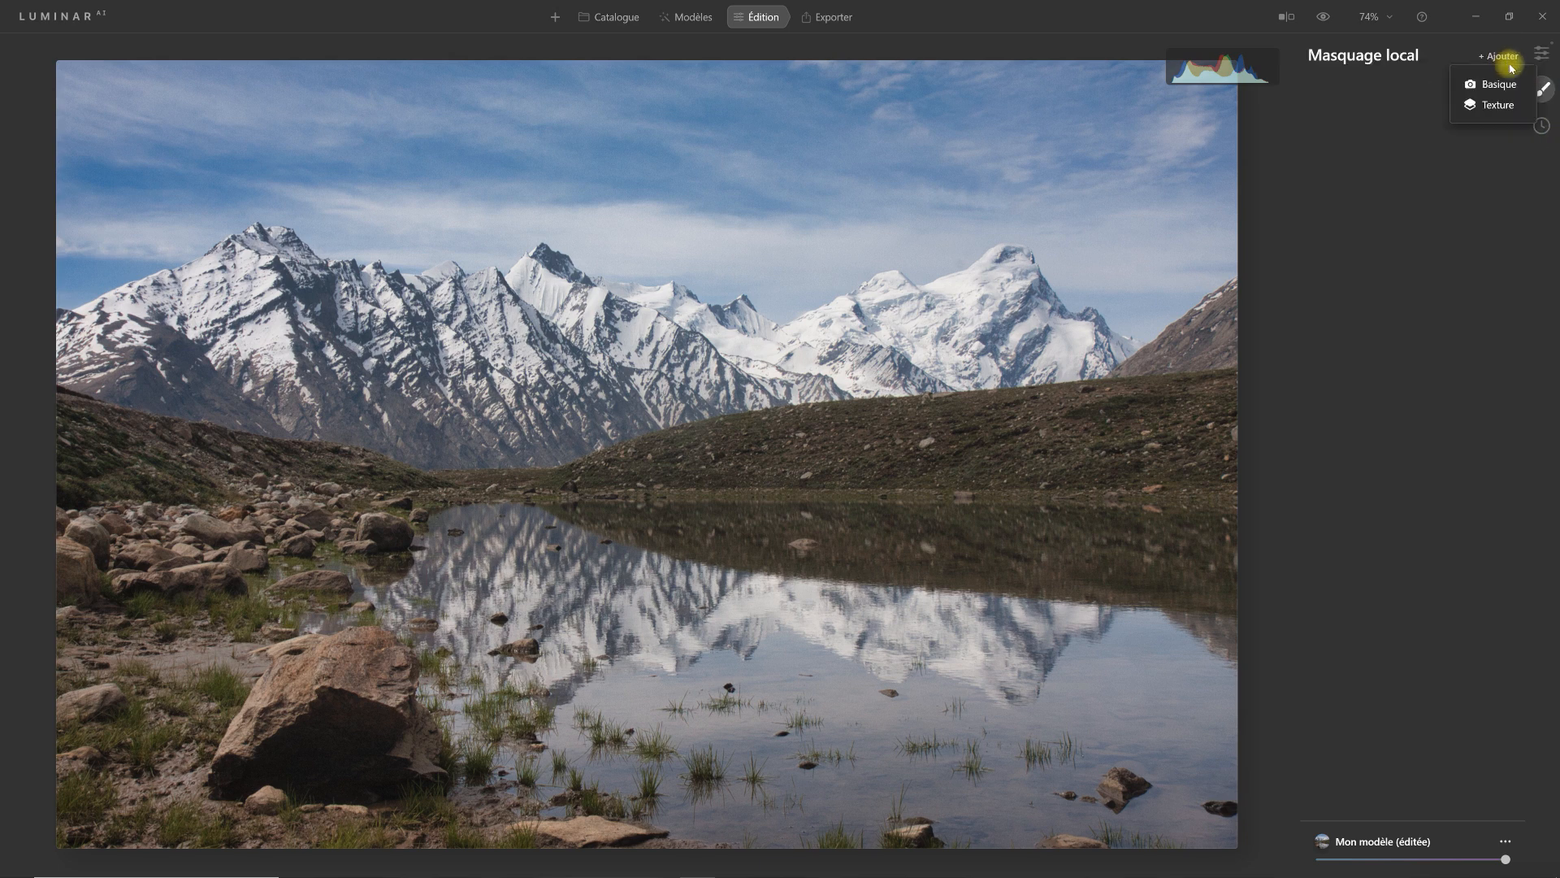
left_click(1501, 87)
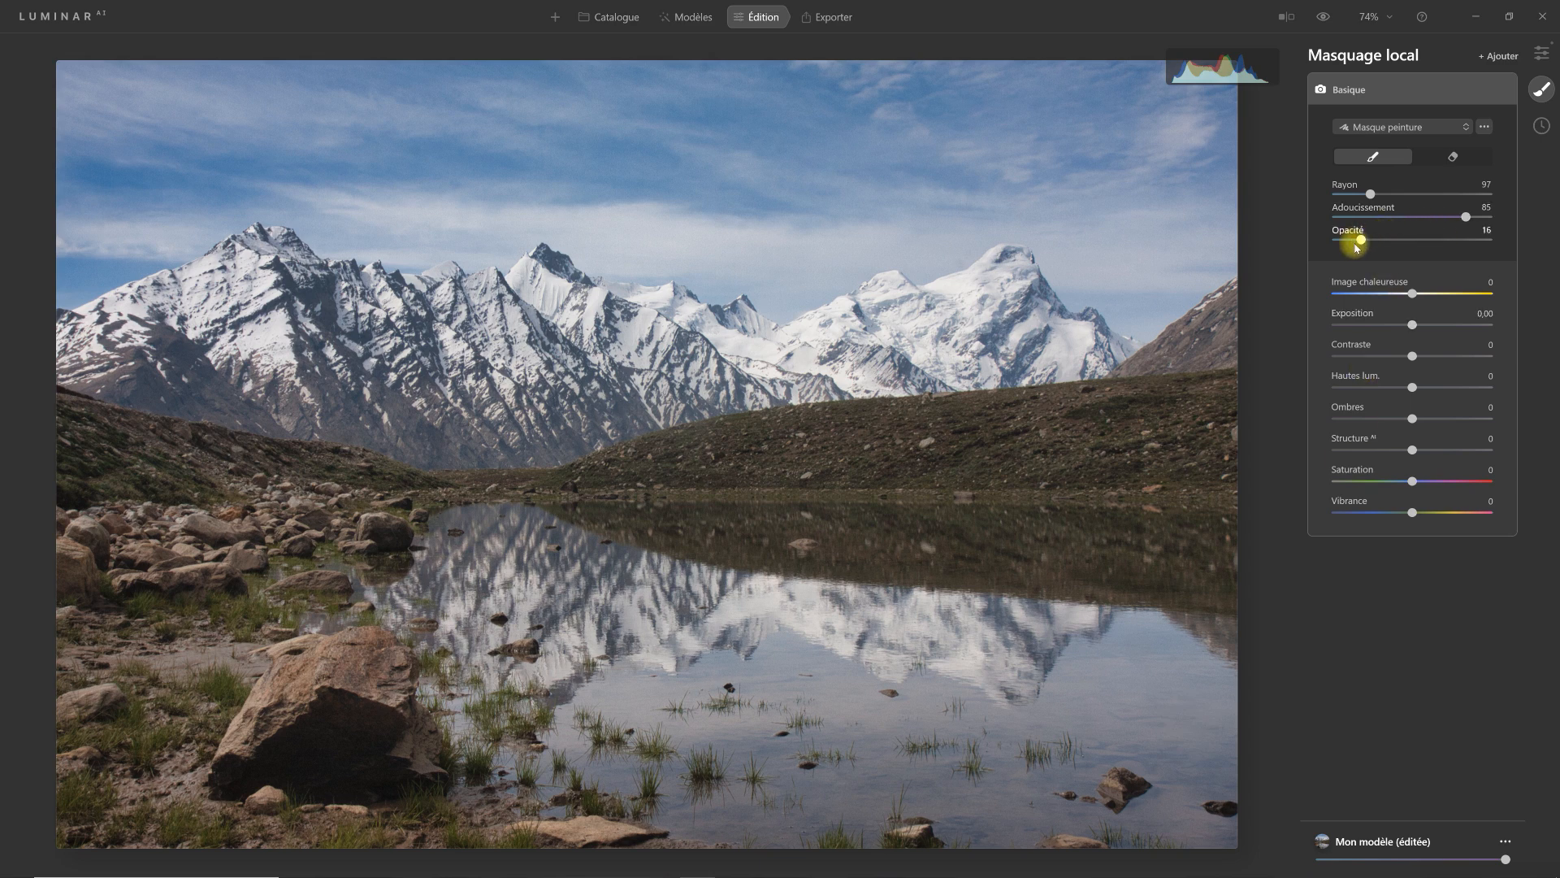
left_click_drag(1364, 242, 1361, 243)
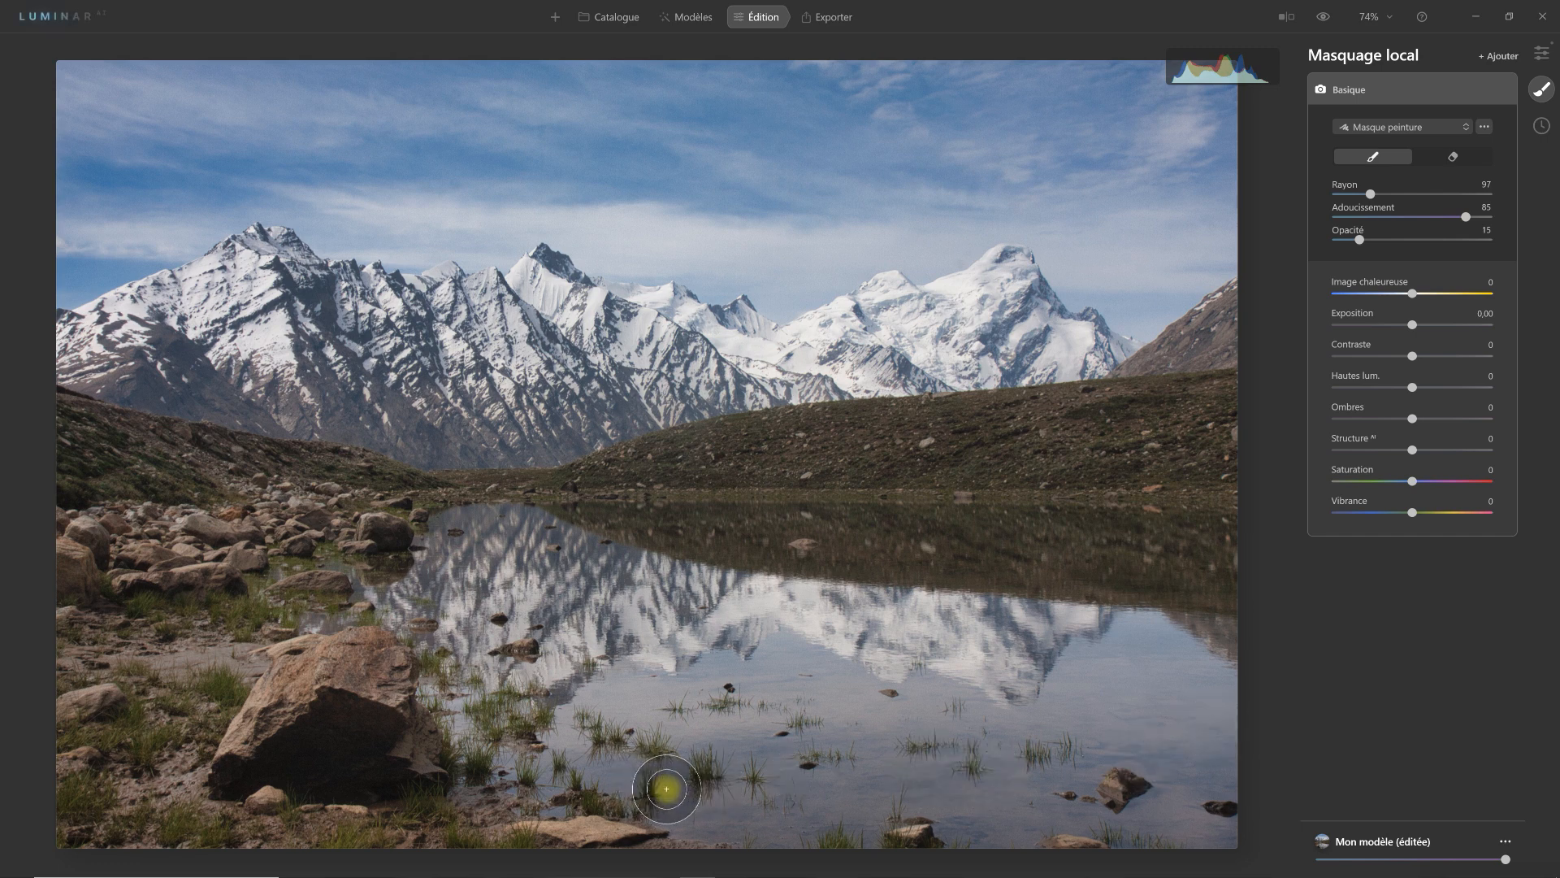
mouse_move(669, 799)
left_mouse_down()
mouse_move(759, 818)
mouse_move(721, 812)
mouse_move(1178, 794)
mouse_move(1217, 741)
left_mouse_up()
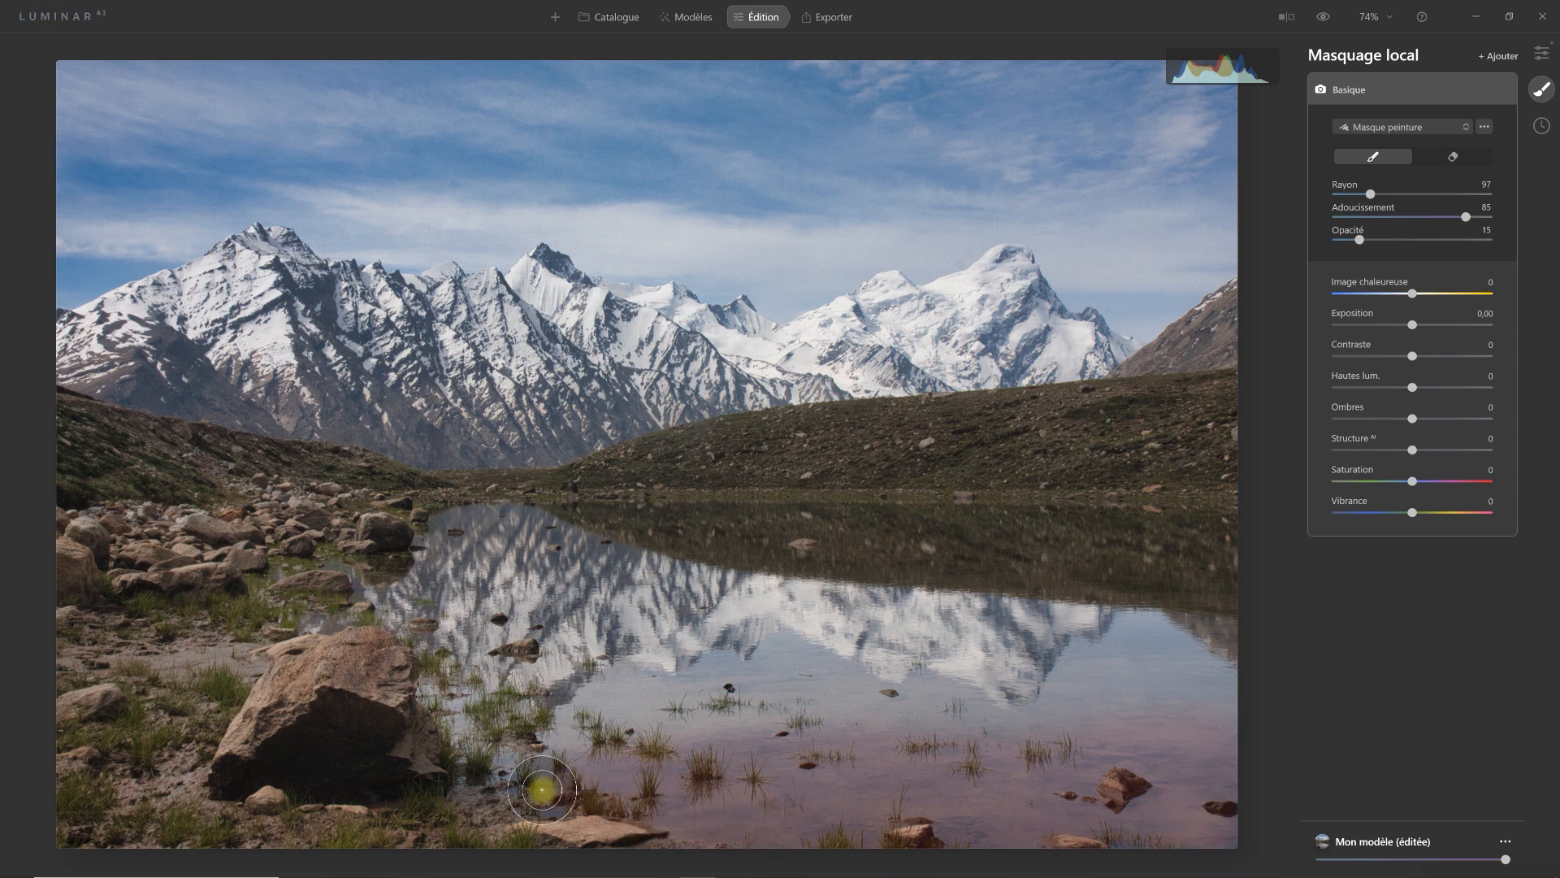
Step: Set the water mask's warmth to -78, exposure to 0,40, contrast and highlights to 25, and shadows to about 30
left_click_drag(1413, 293, 1352, 296)
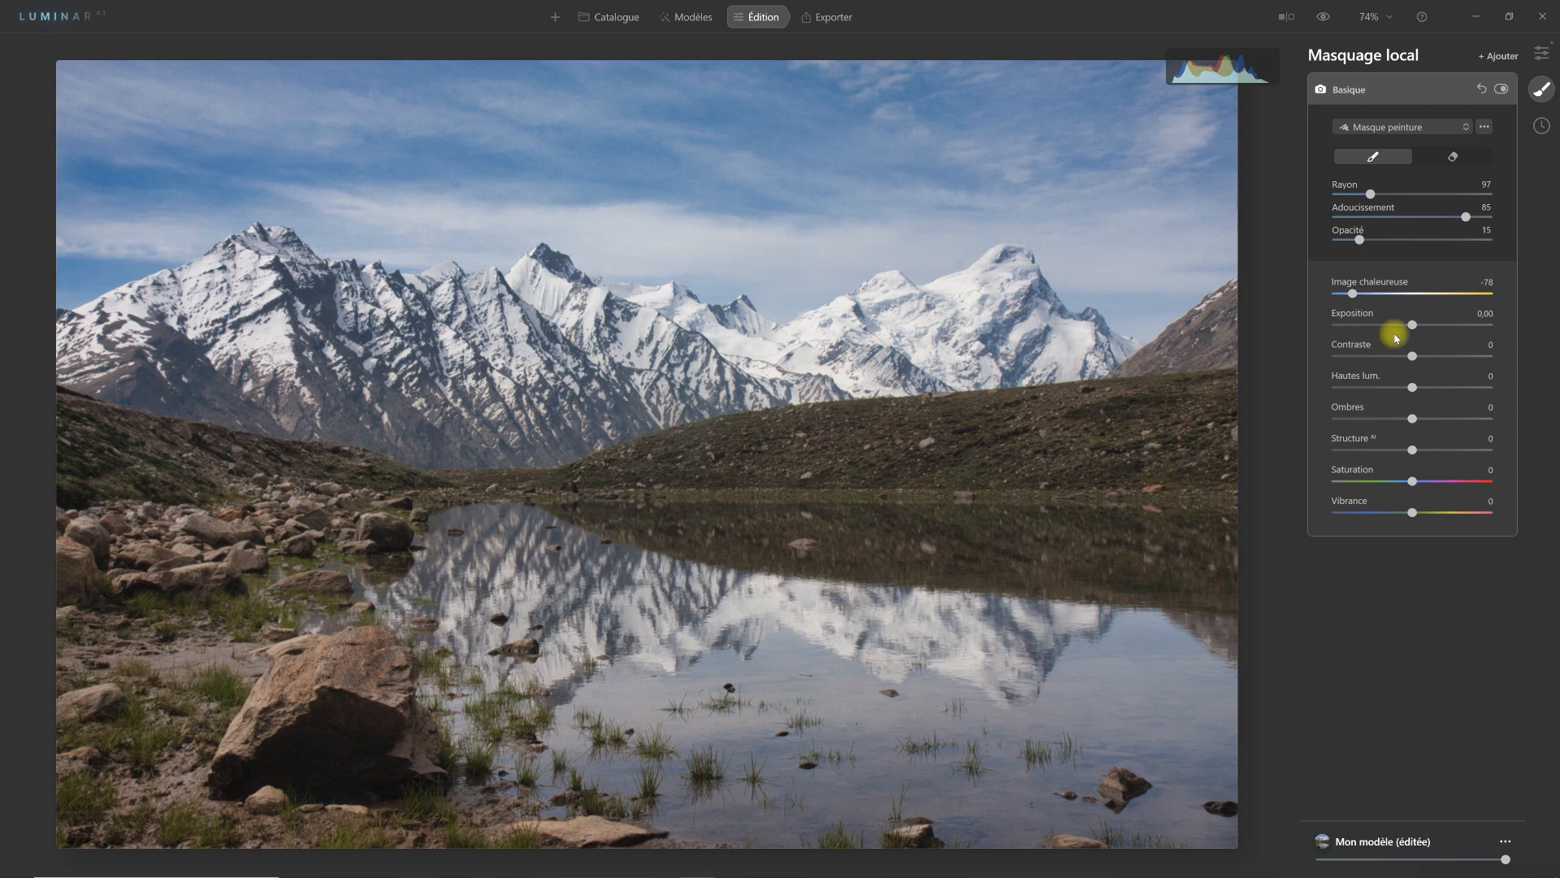
left_click_drag(1415, 326, 1381, 391)
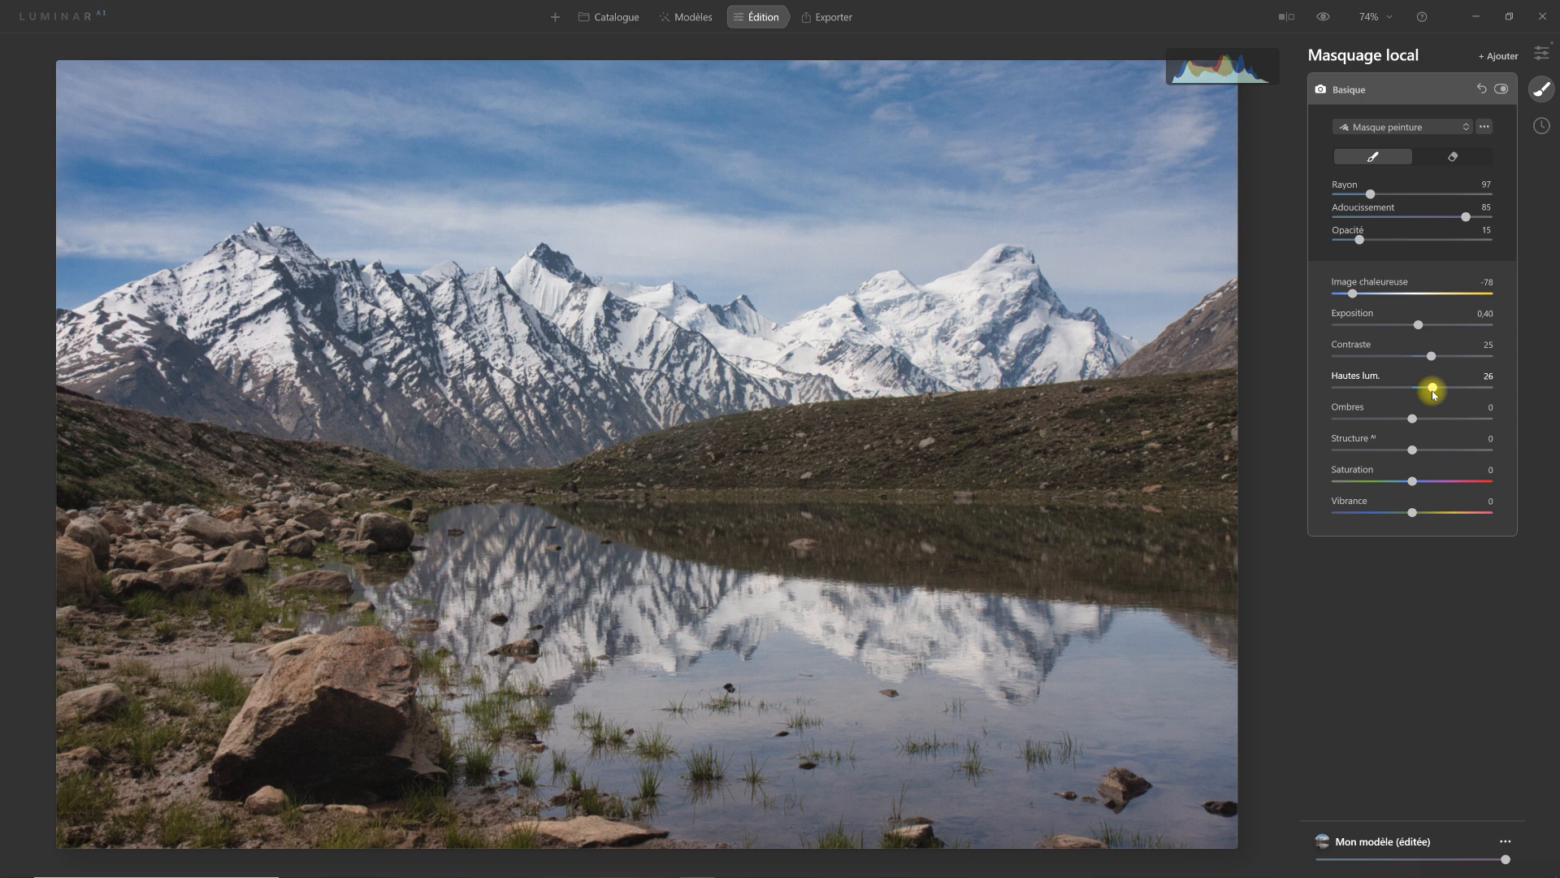
left_click_drag(1433, 394, 1432, 390)
left_click_drag(1413, 418, 1436, 421)
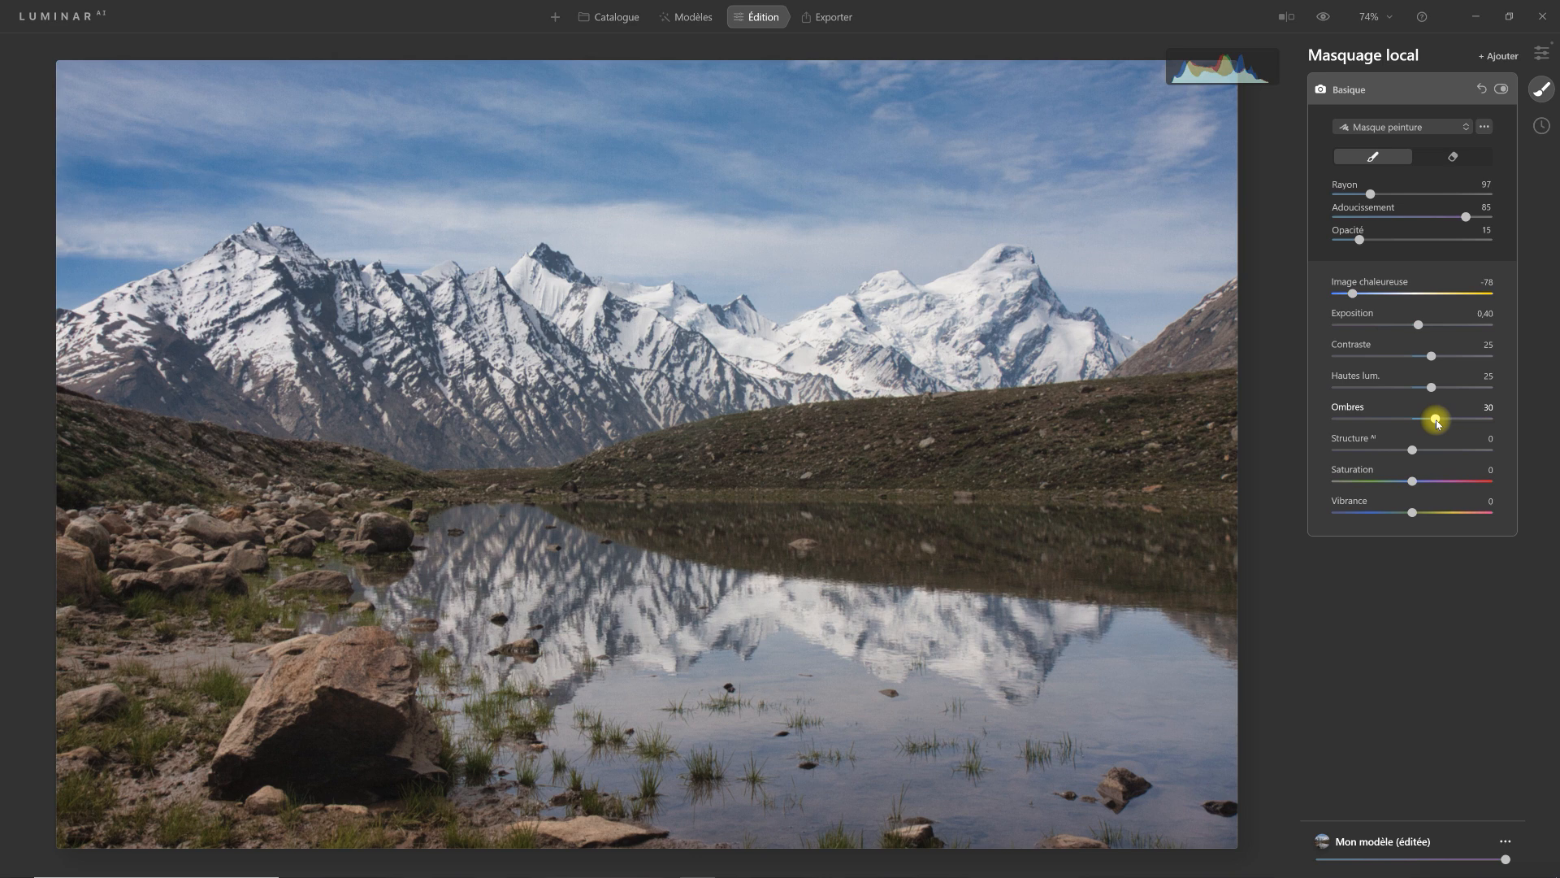
left_click_drag(1436, 420, 1438, 420)
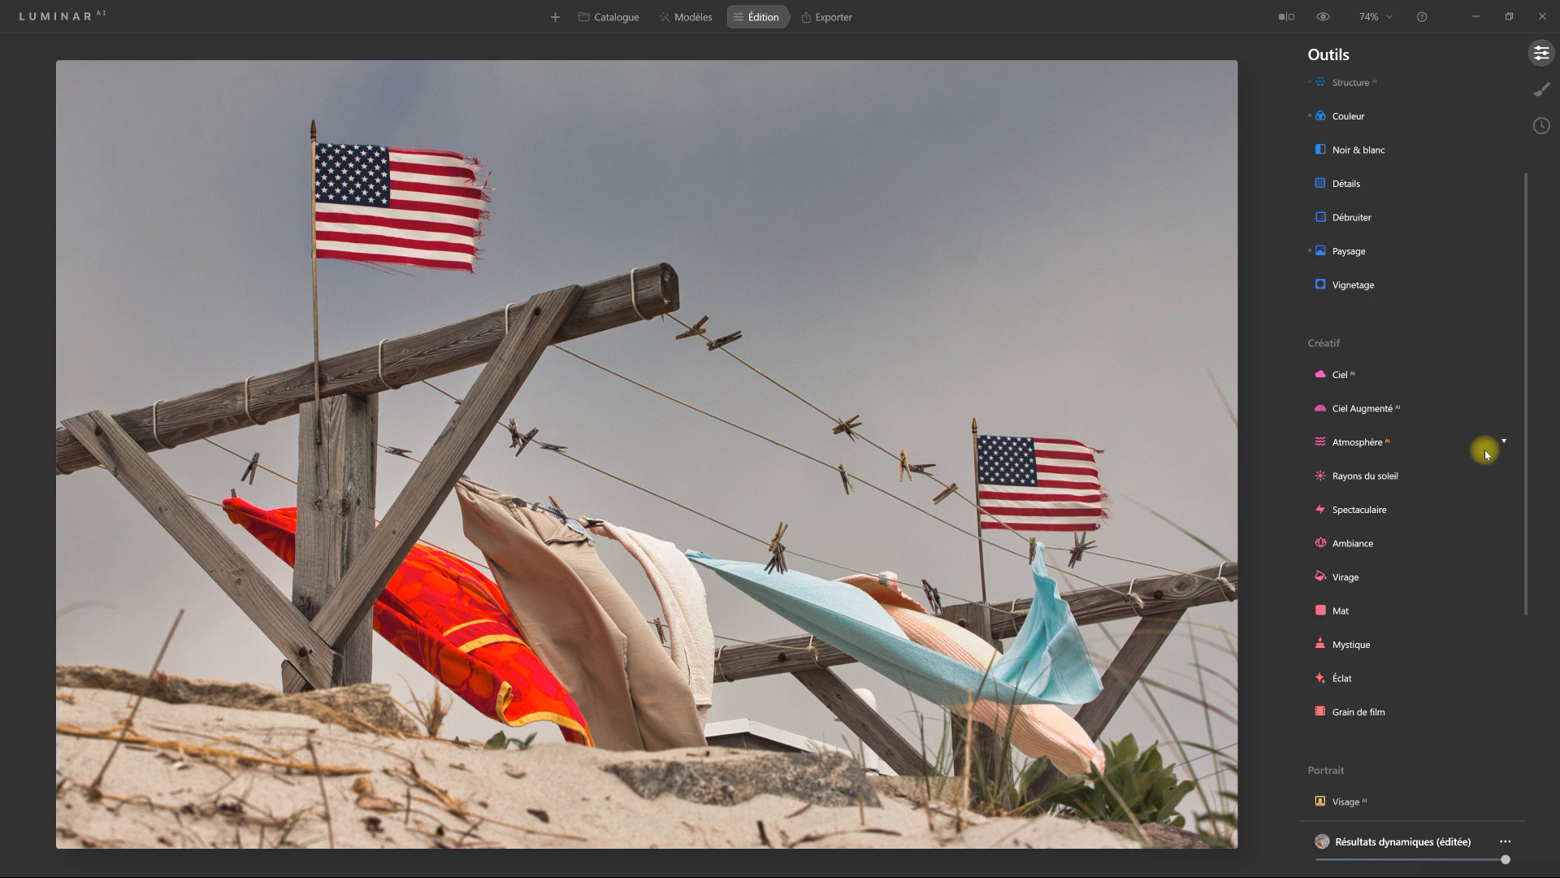
Step: Add the Clouds 5 object to the sky of the flag photo with Ciel Augmenté
left_click(1378, 412)
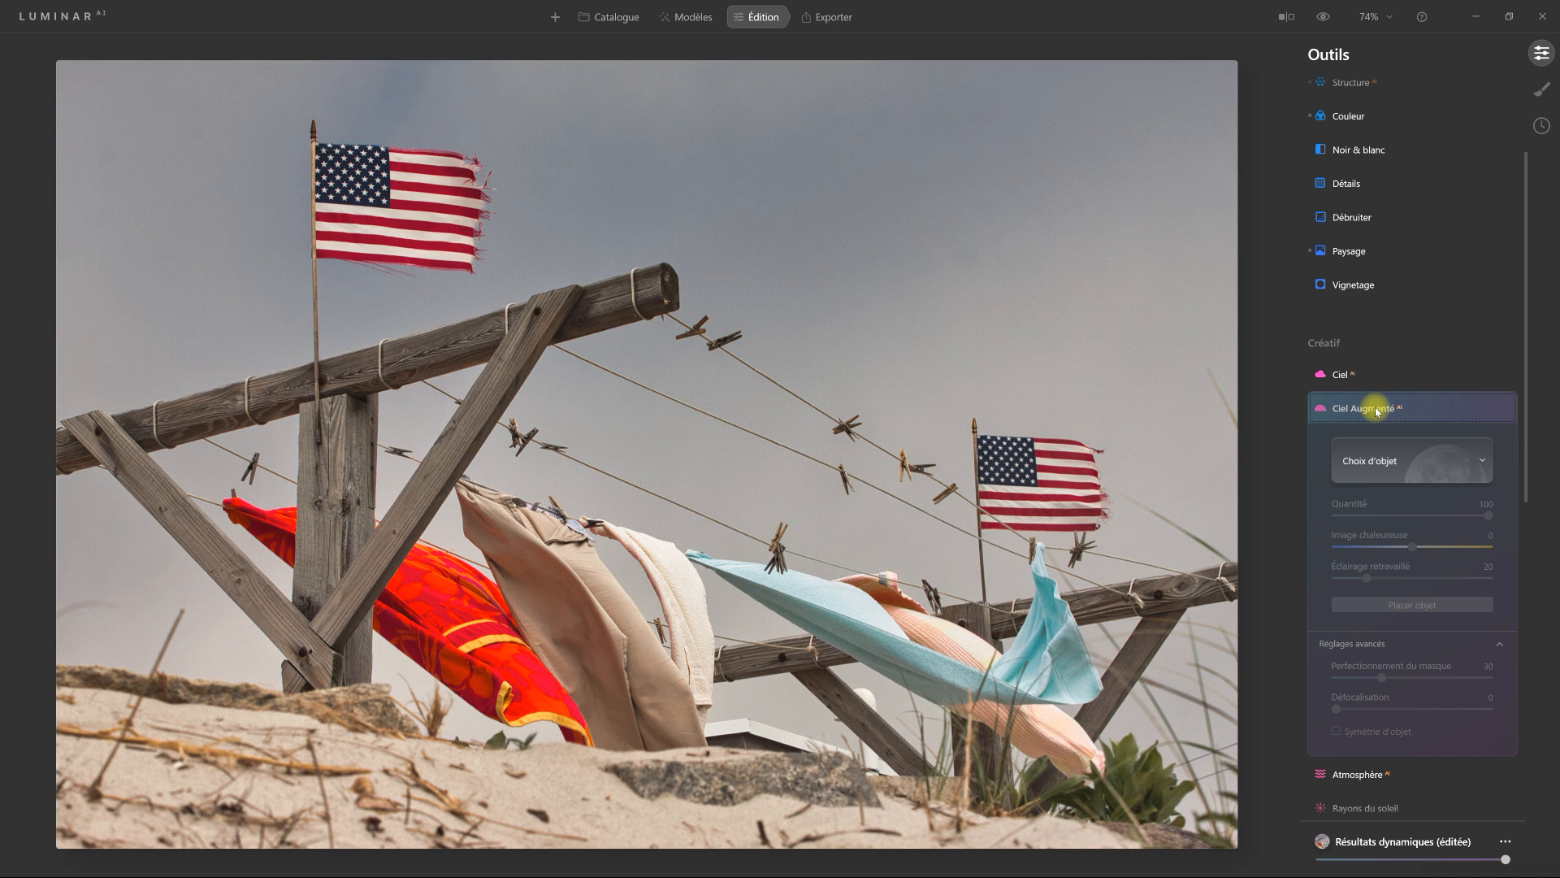
left_click(1483, 462)
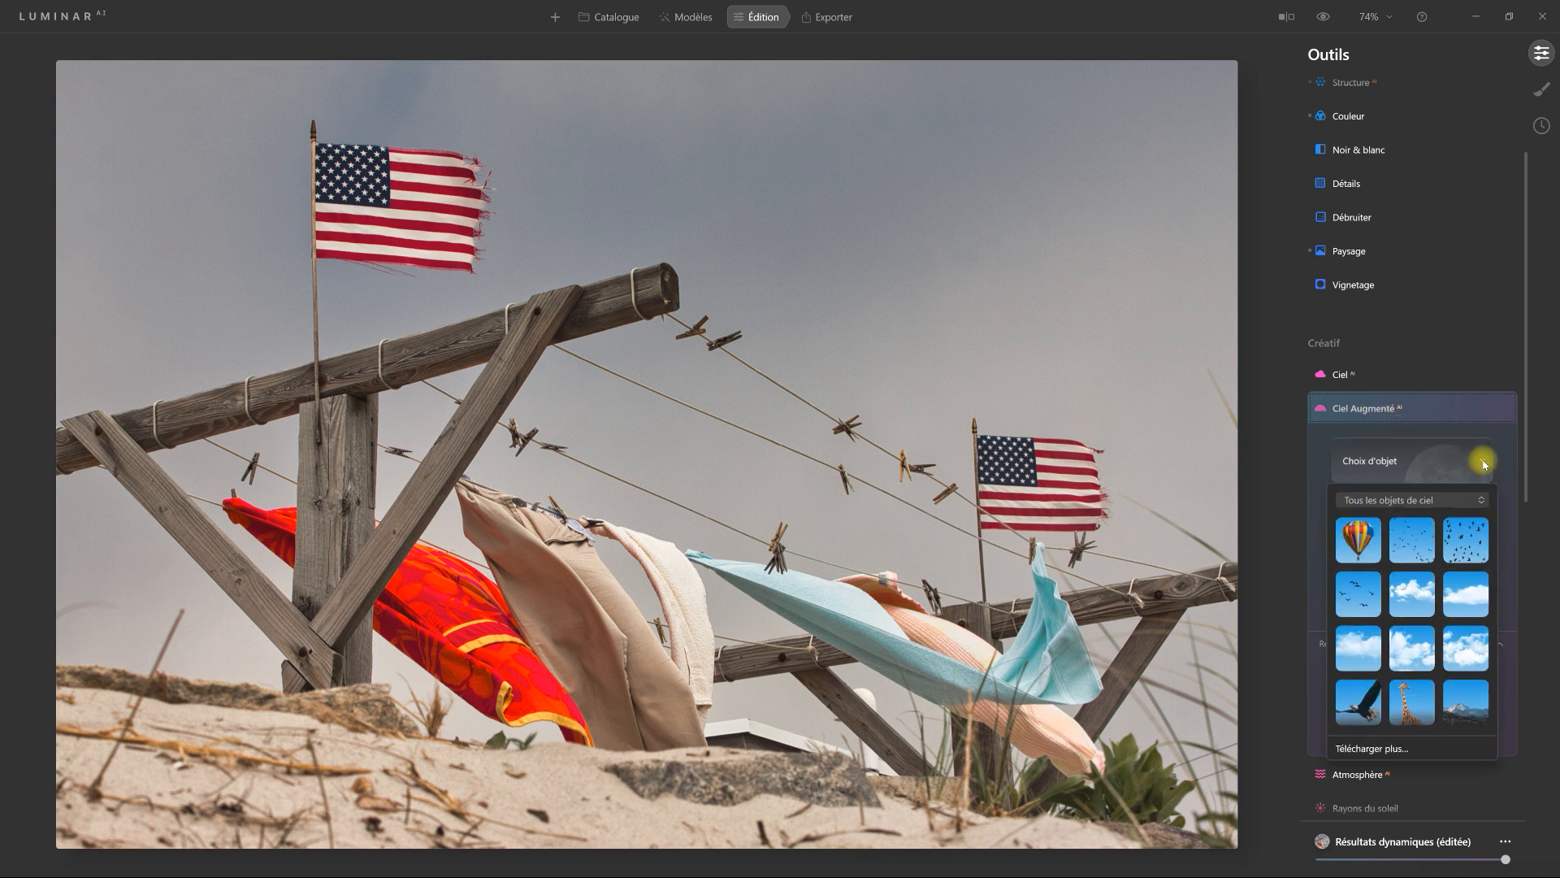
left_click(1472, 655)
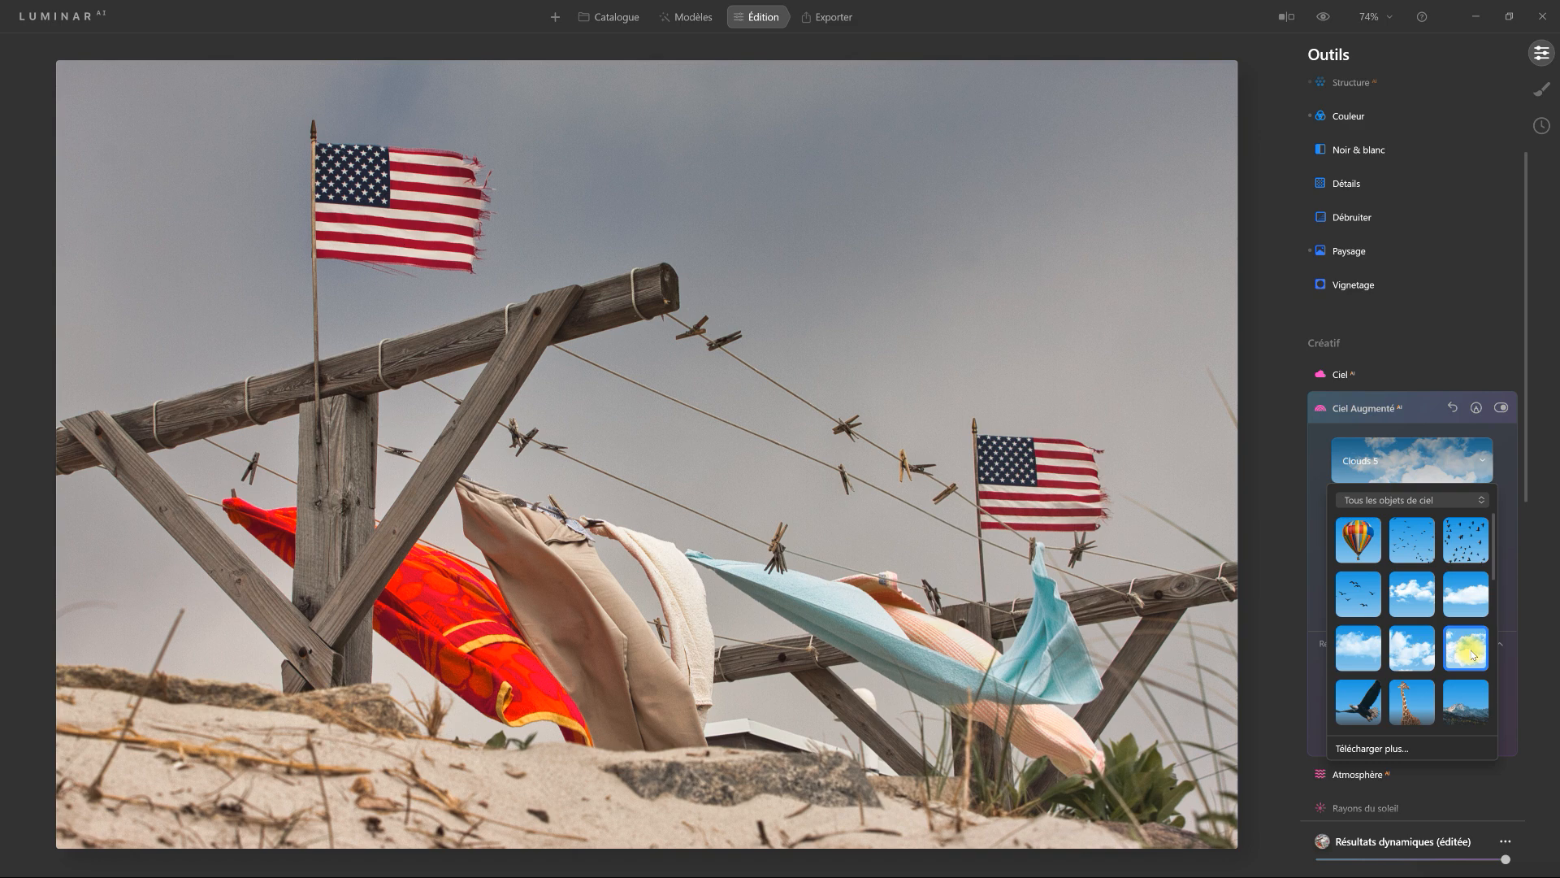
left_click(1473, 655)
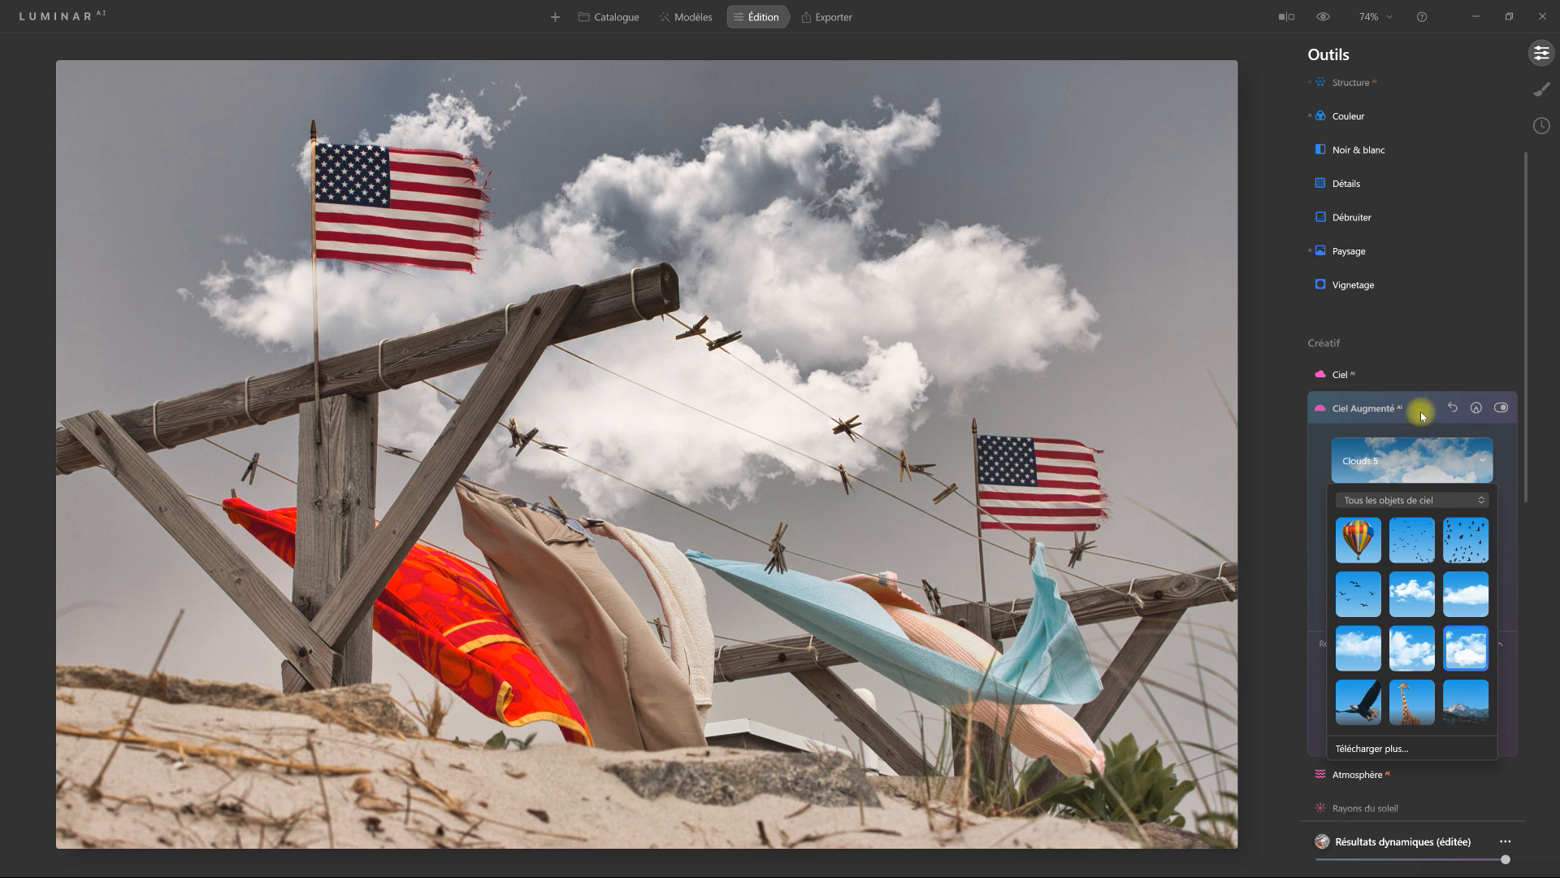
left_click(1525, 472)
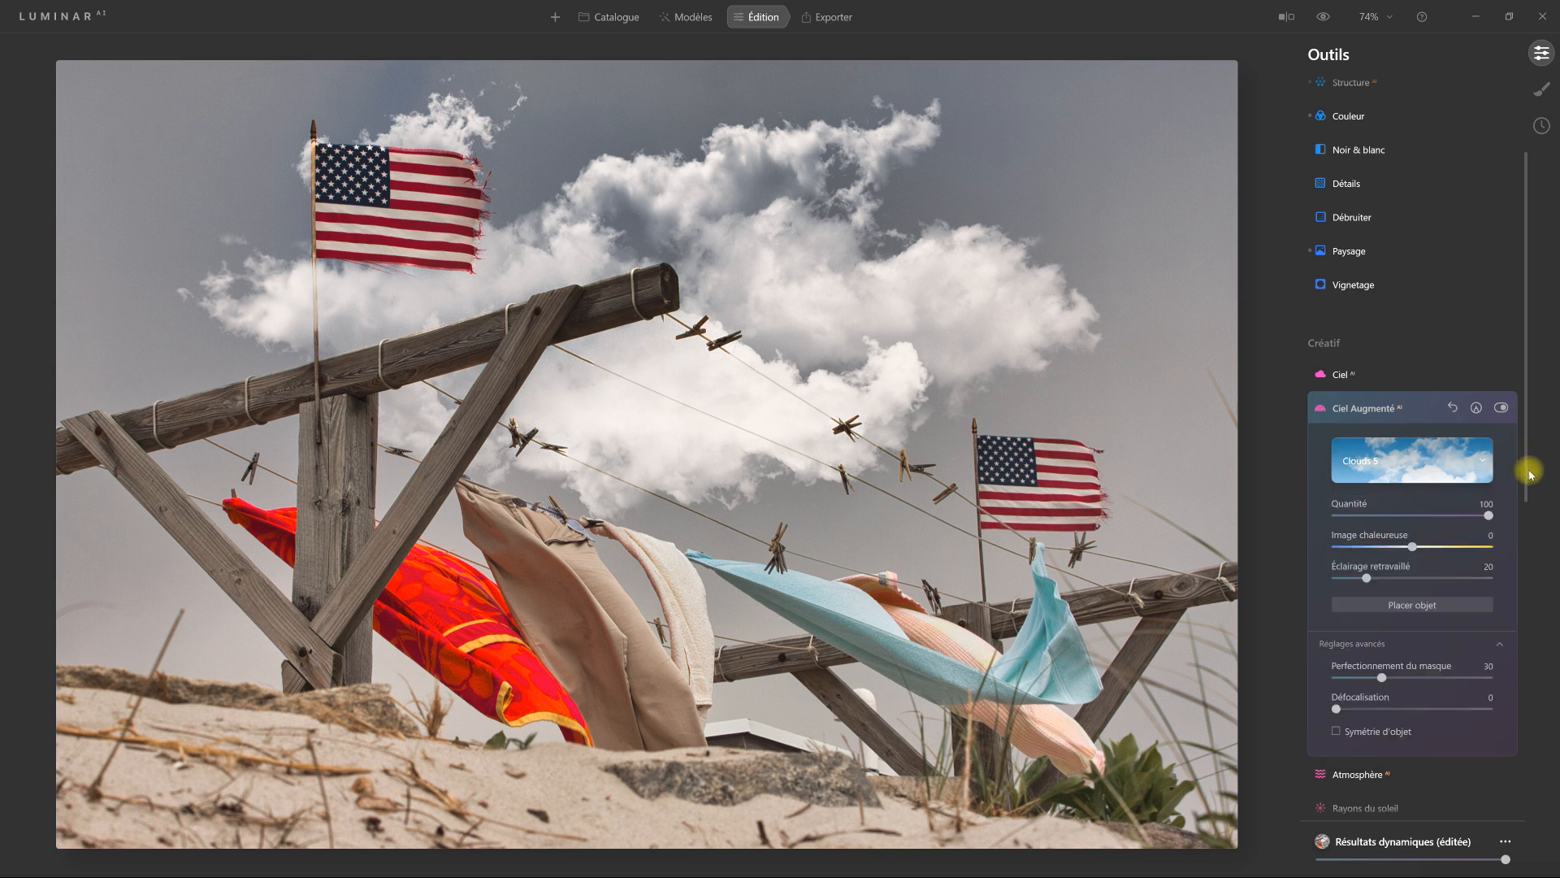
Step: Activate placement of the cloud object and set its Défocalisation to 4
left_click(1434, 610)
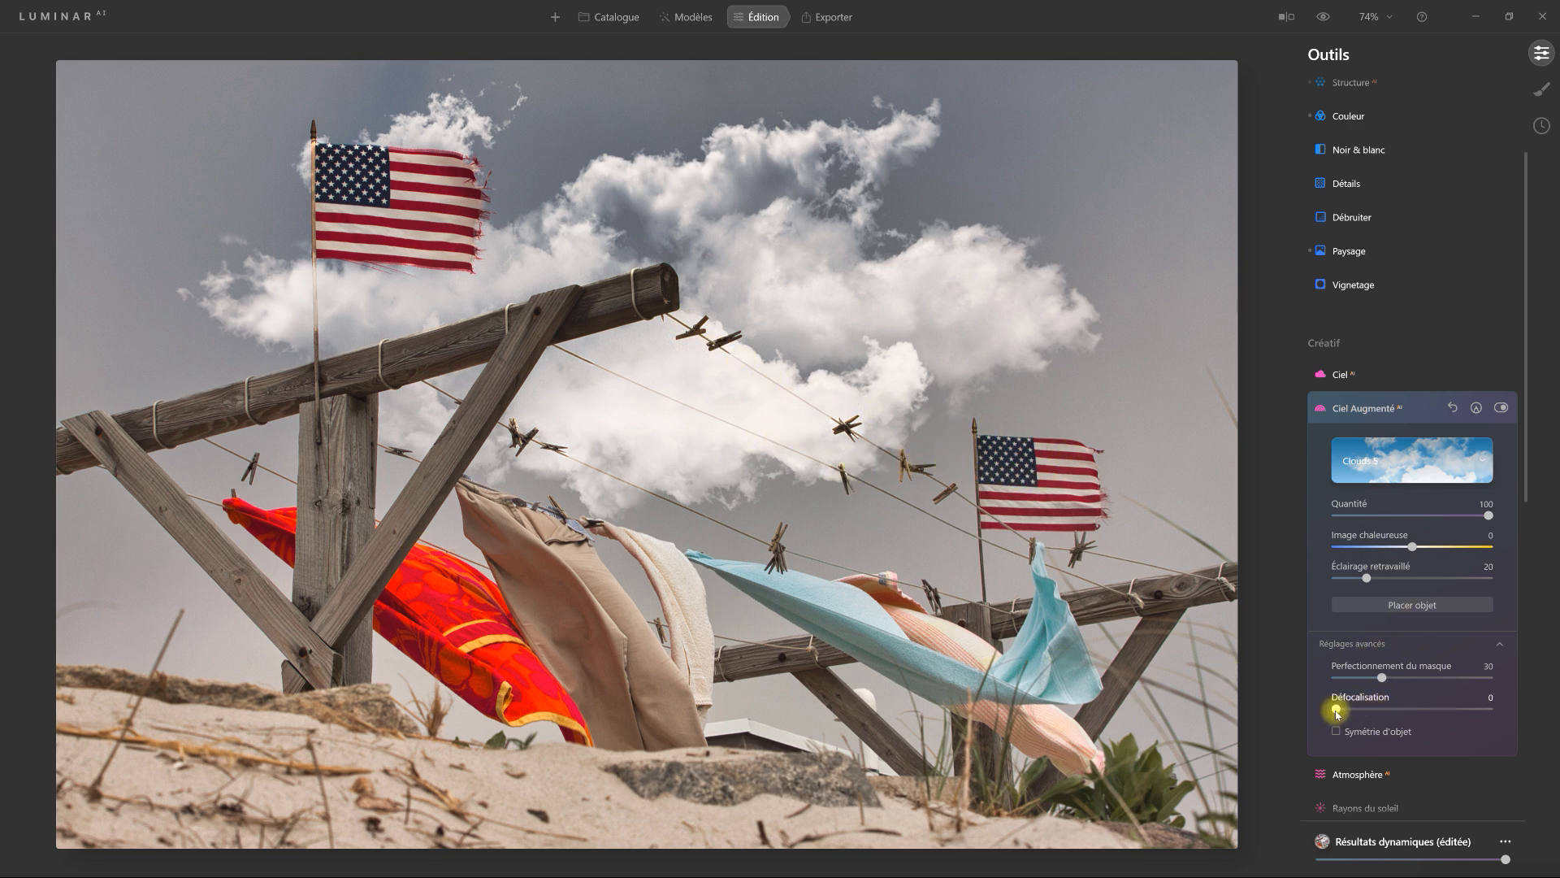
left_click_drag(1340, 714, 1345, 715)
left_click(1343, 709)
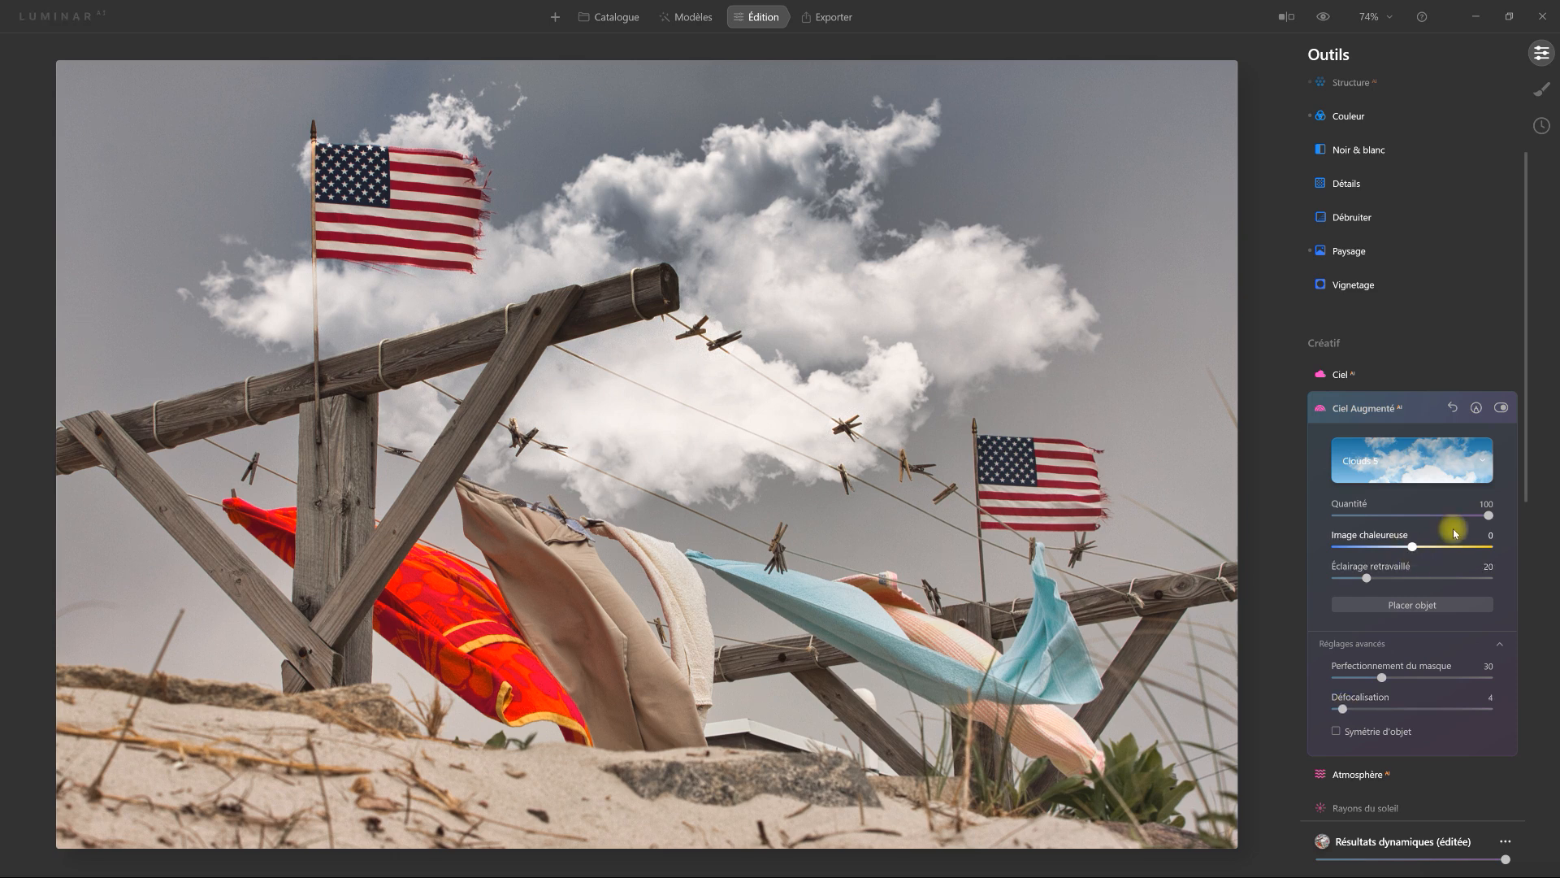